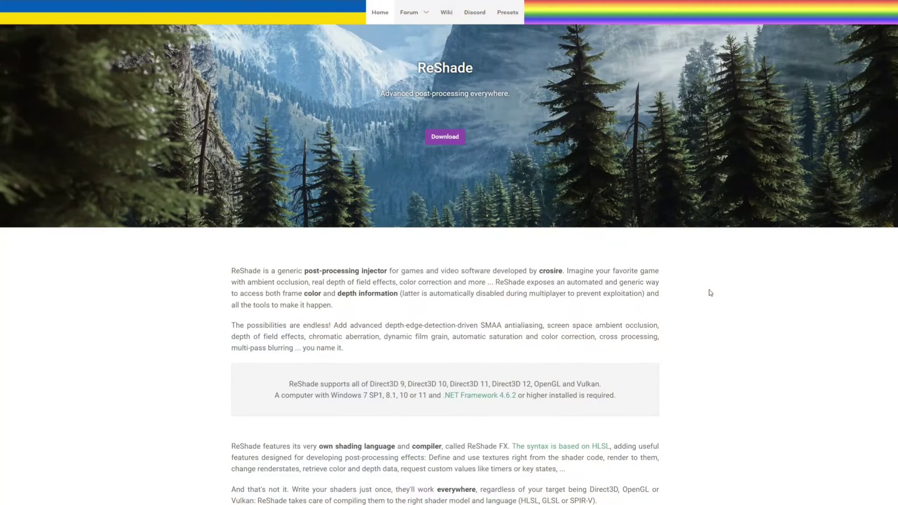
Check the current ReShade version and release date in the website's Download section
scroll(711, 293, "down", 5)
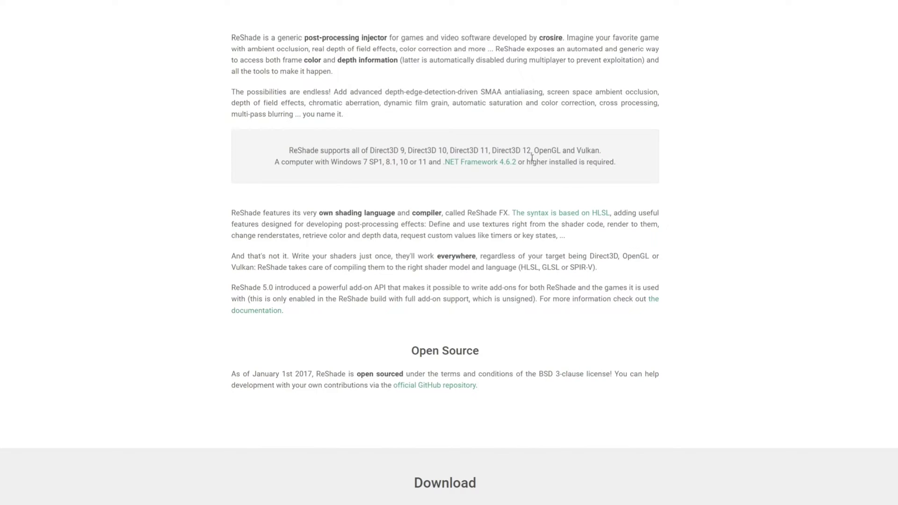
scroll(532, 158, "down", 4)
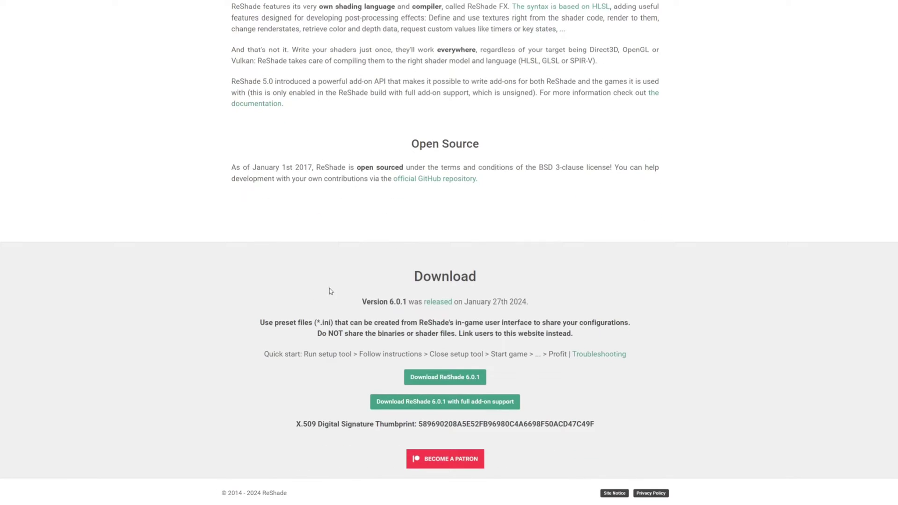
left_click_drag(360, 303, 536, 309)
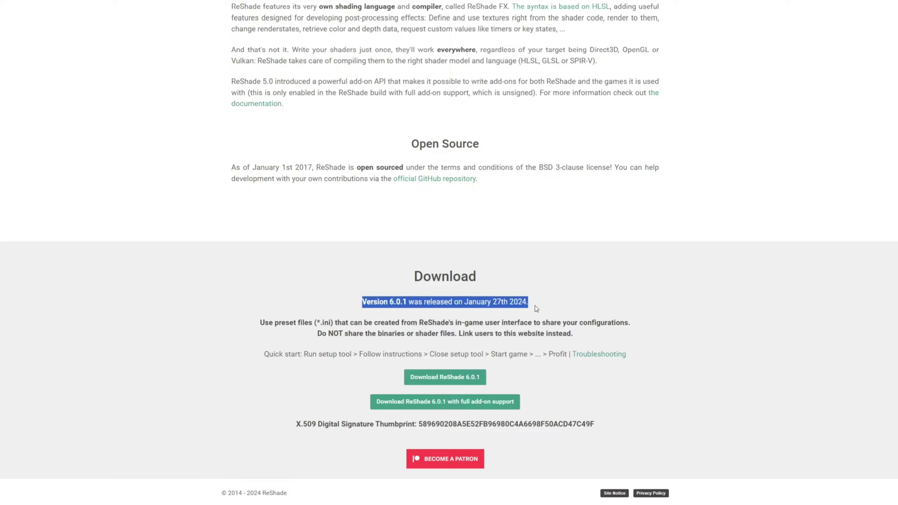
left_click(544, 303)
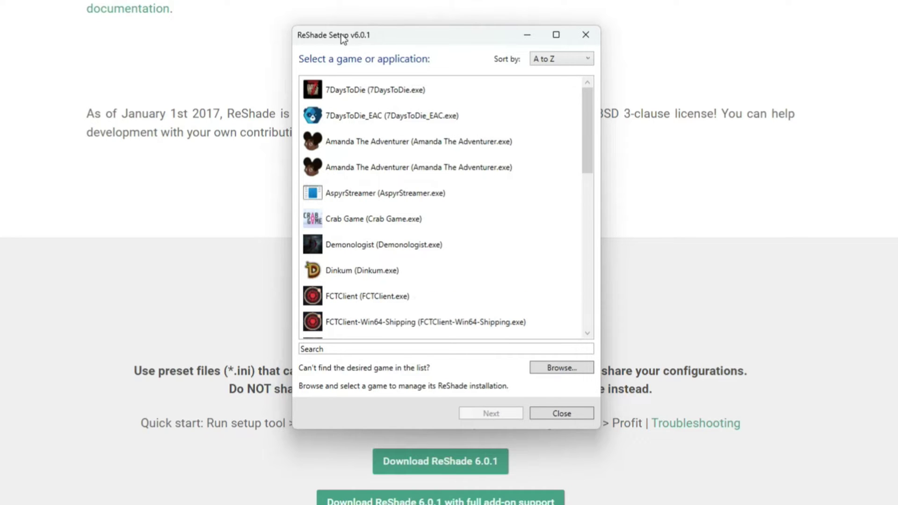
Look through the setup's list of detected games for The Sims 4
scroll(417, 201, "down", 6)
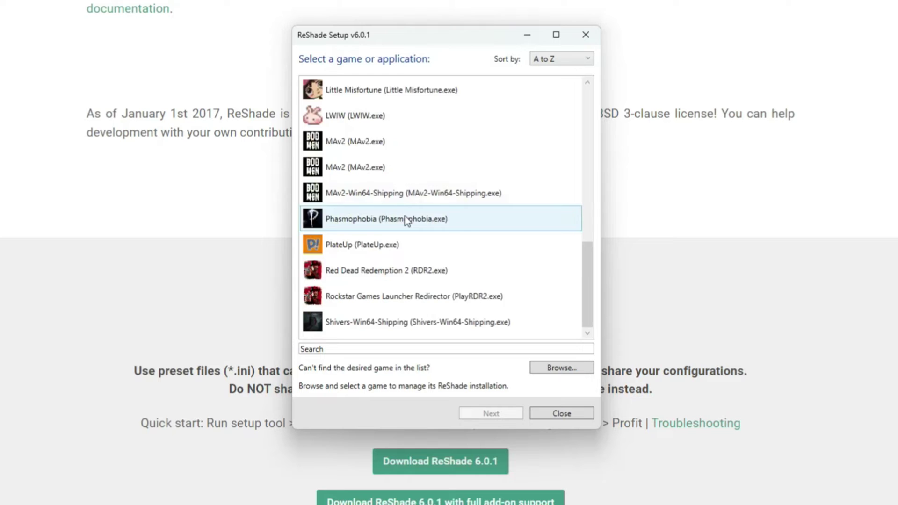
scroll(406, 220, "up", 6)
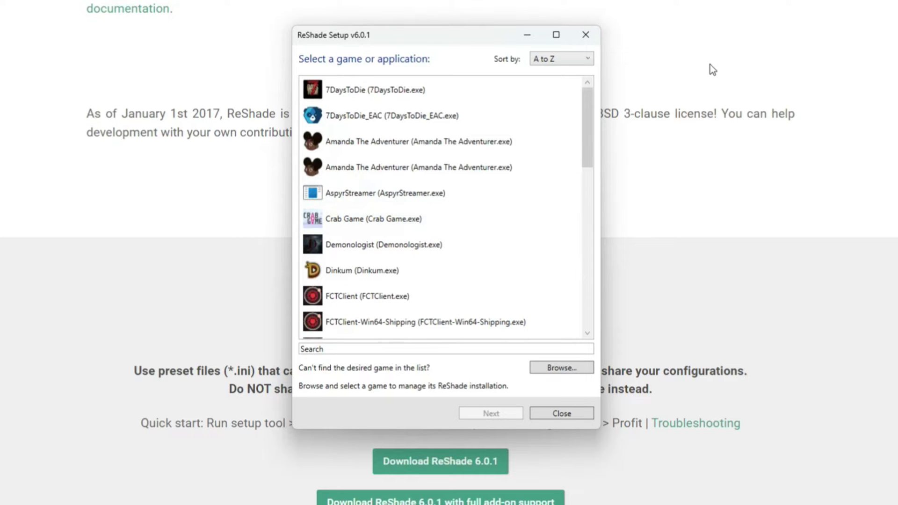
scroll(445, 256, "down", 5)
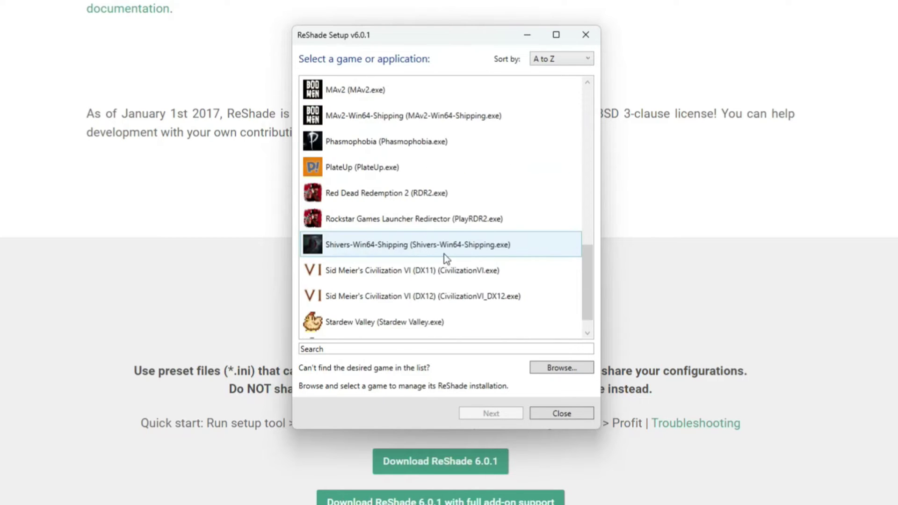
scroll(444, 254, "down", 1)
scroll(411, 321, "up", 2)
scroll(433, 316, "down", 3)
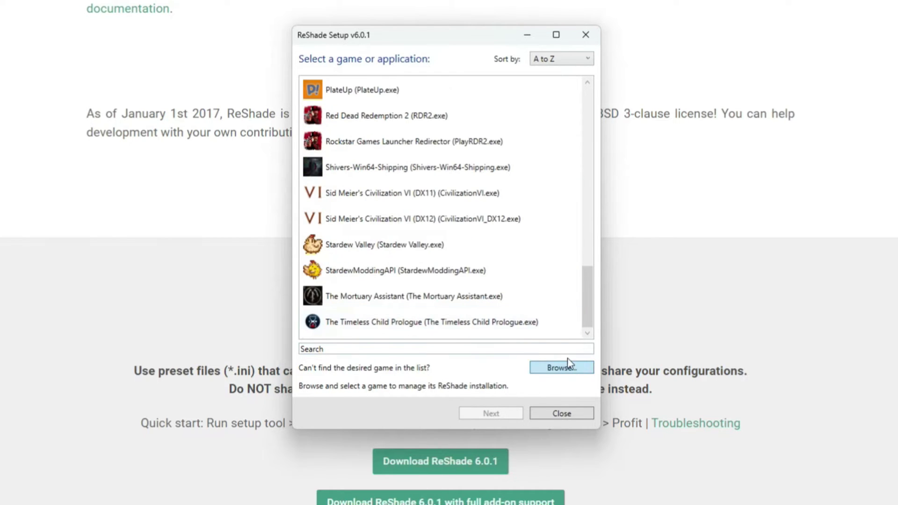
Browse to The Sims 4's Game\Bin folder on My Passport (E:) and choose TS4_x64 as the application for ReShade
left_click(560, 368)
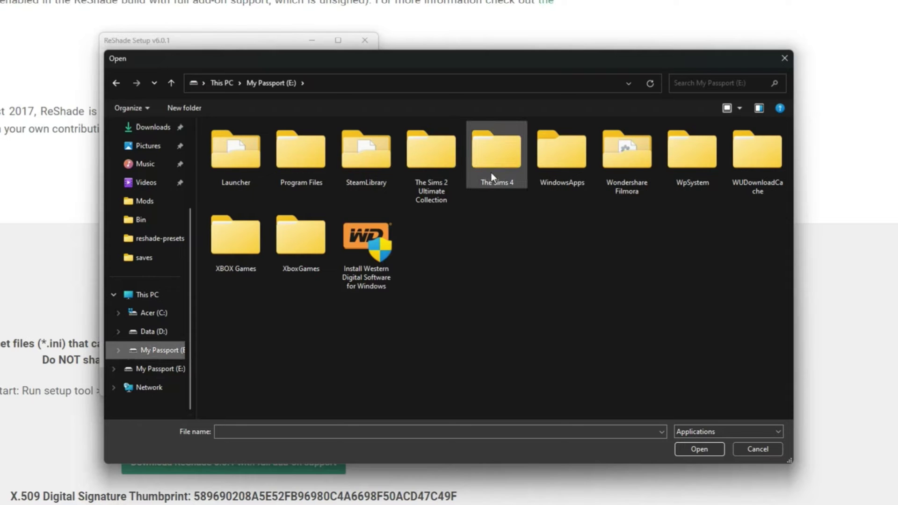
double_click(500, 153)
scroll(260, 237, "down", 3)
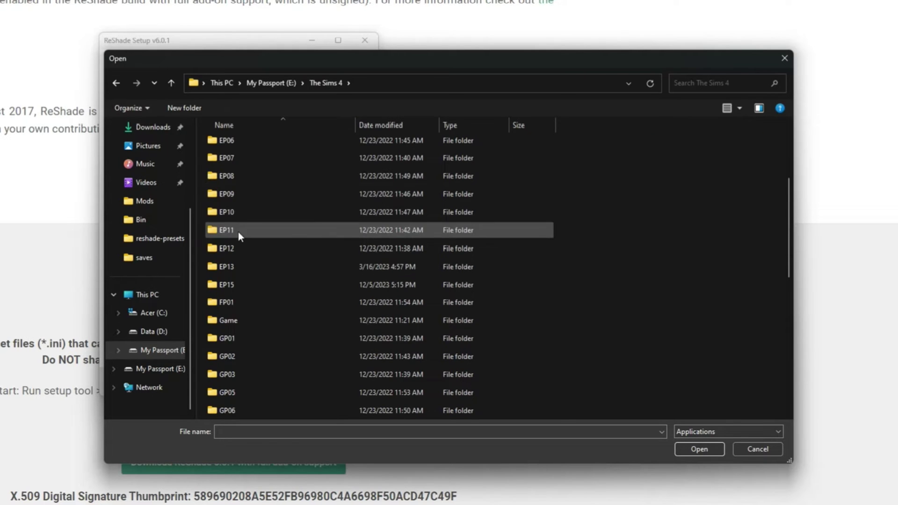
double_click(229, 321)
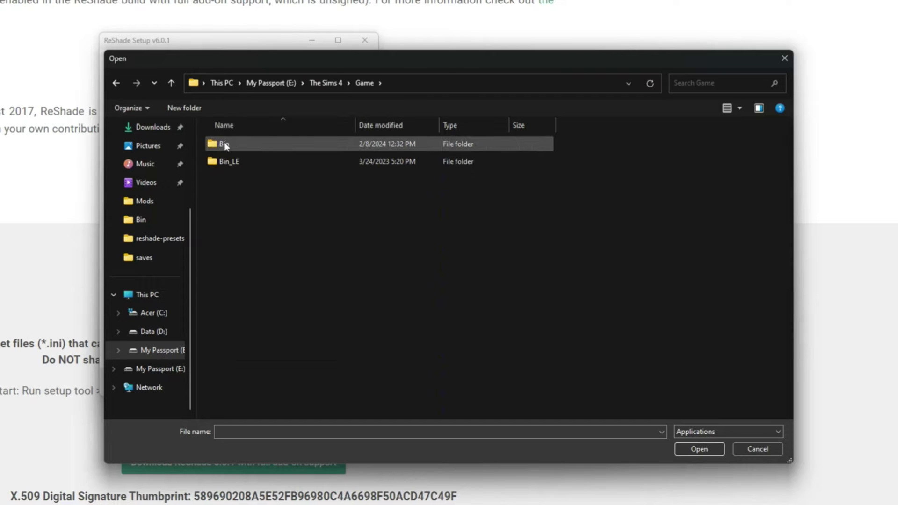
double_click(225, 145)
left_click(628, 178)
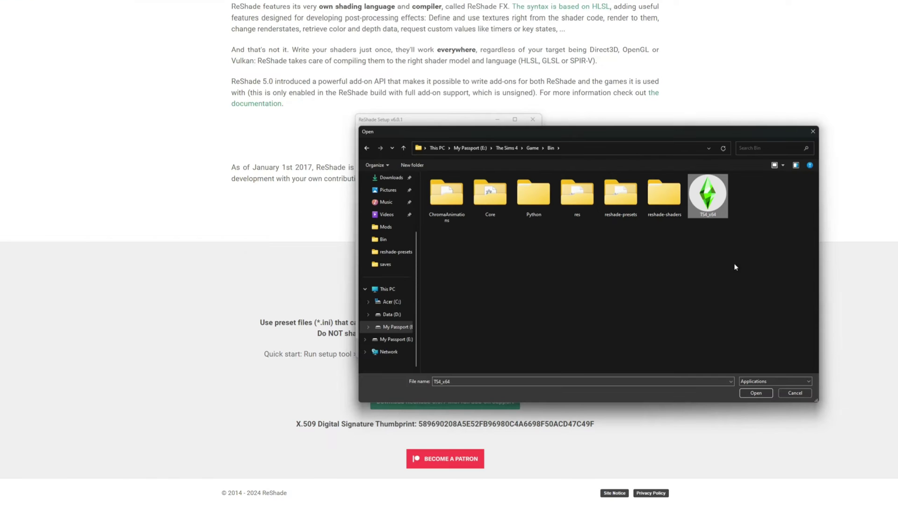
left_click(757, 391)
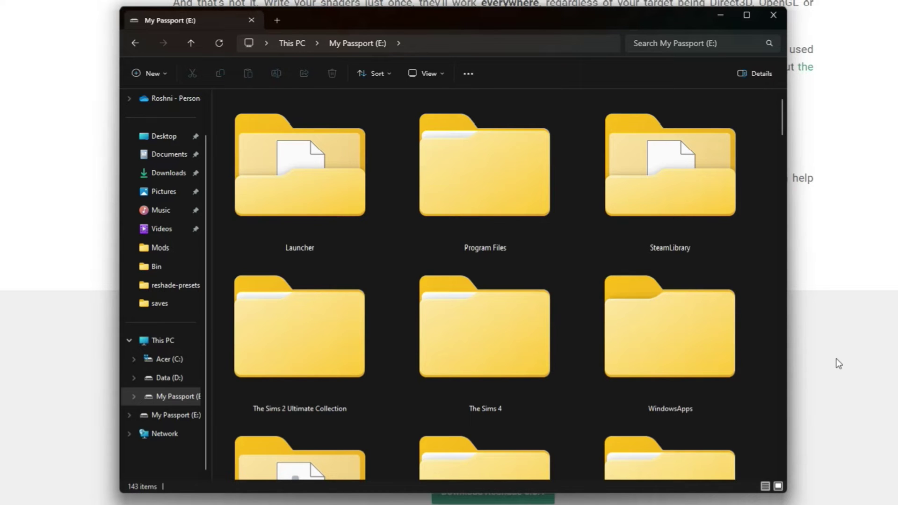
In File Explorer, open the 7 Days To Die folder inside SteamLibrary, steamapps, common and view its application files
double_click(695, 200)
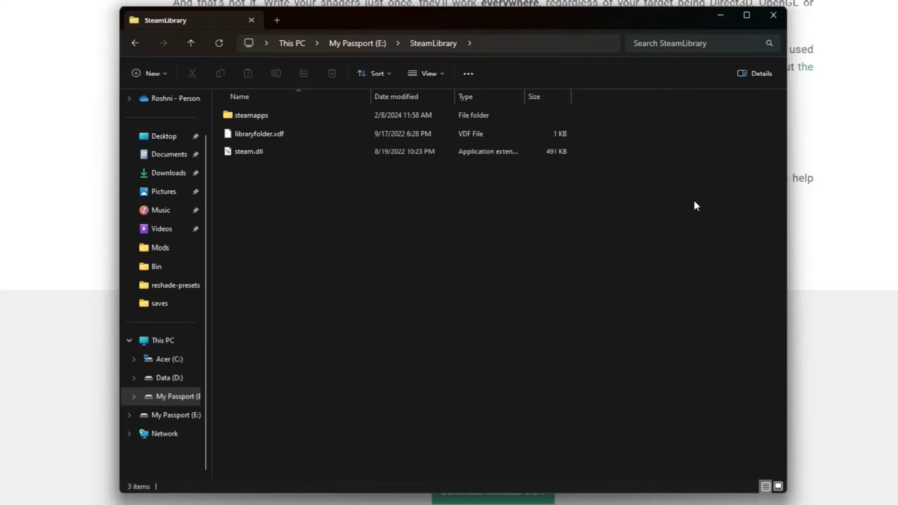
double_click(251, 114)
double_click(273, 115)
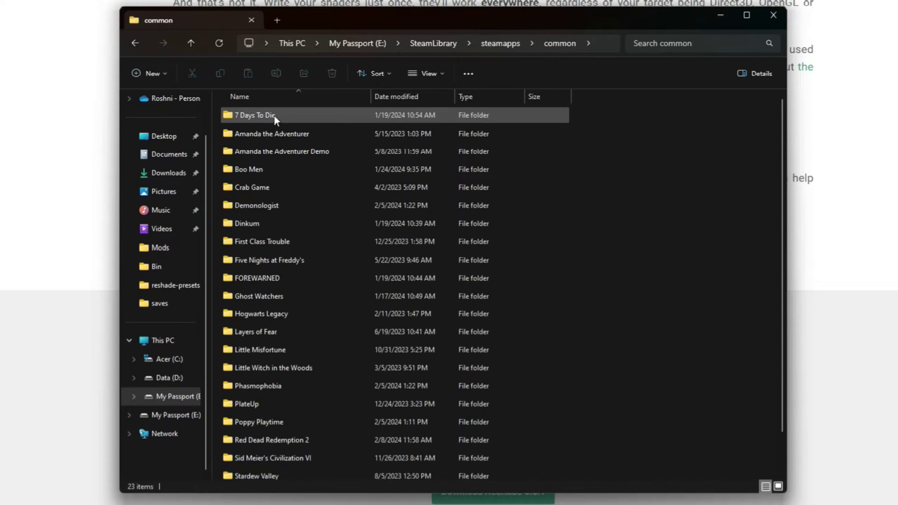
double_click(274, 116)
scroll(263, 257, "down", 1)
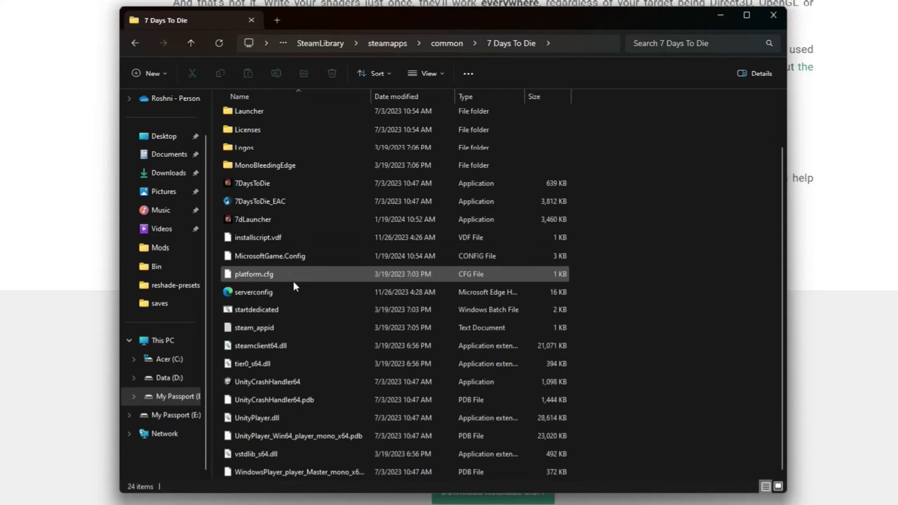
Locate the game applications inside the Dinkum and Phasmophobia folders of the Steam common directory
key("alt+Left")
double_click(246, 222)
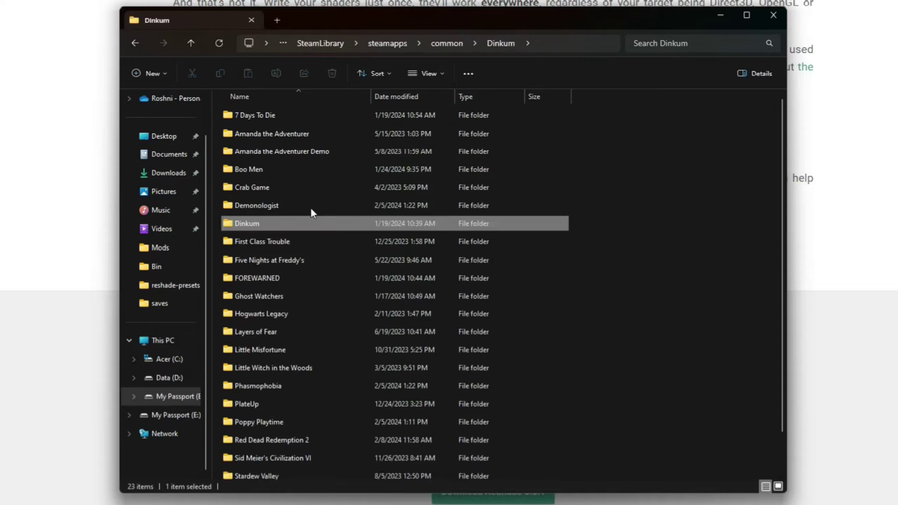
left_click(249, 153)
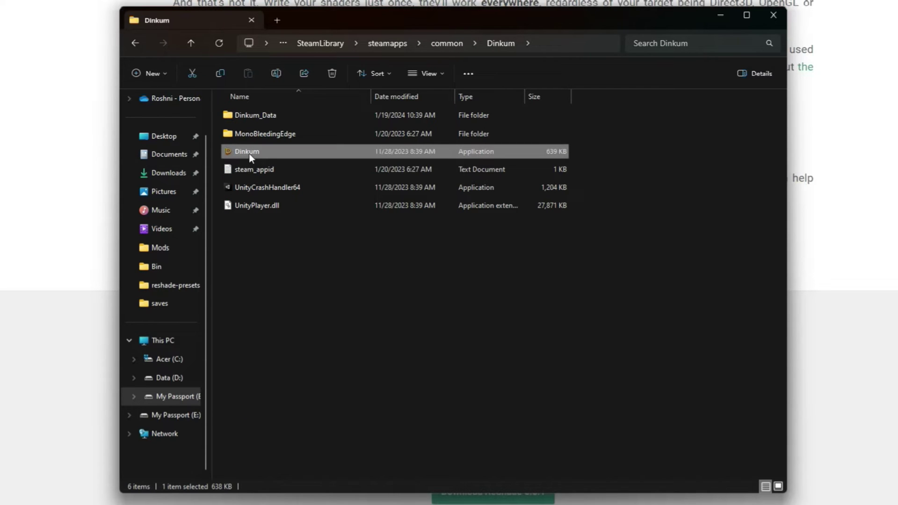
key("alt+Left")
scroll(303, 315, "down", 1)
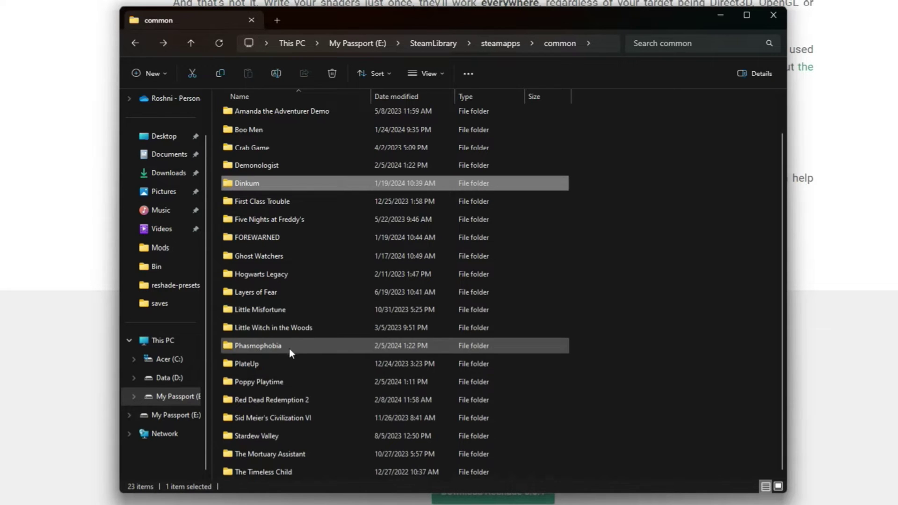
left_click(288, 347)
double_click(287, 346)
left_click(254, 183)
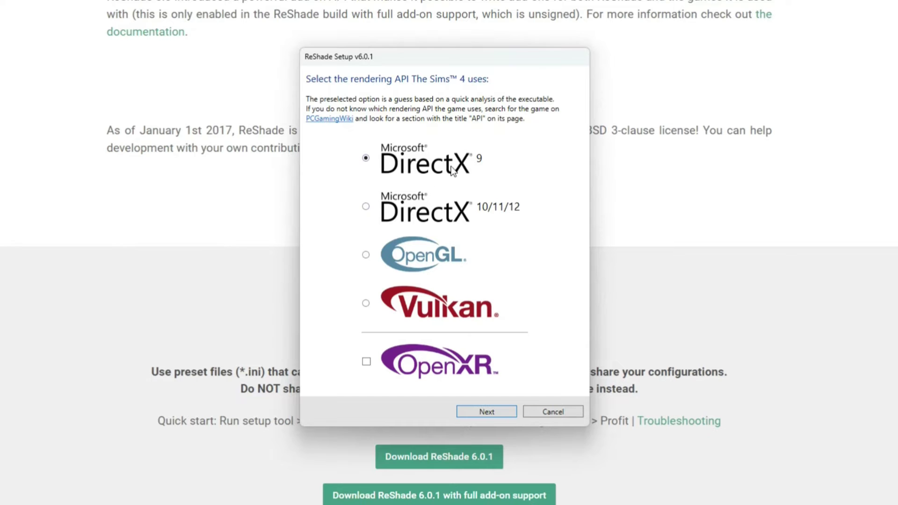
In ReShade Setup, accept DirectX 9 as The Sims 4's rendering API and look over the installable effects
left_click(493, 414)
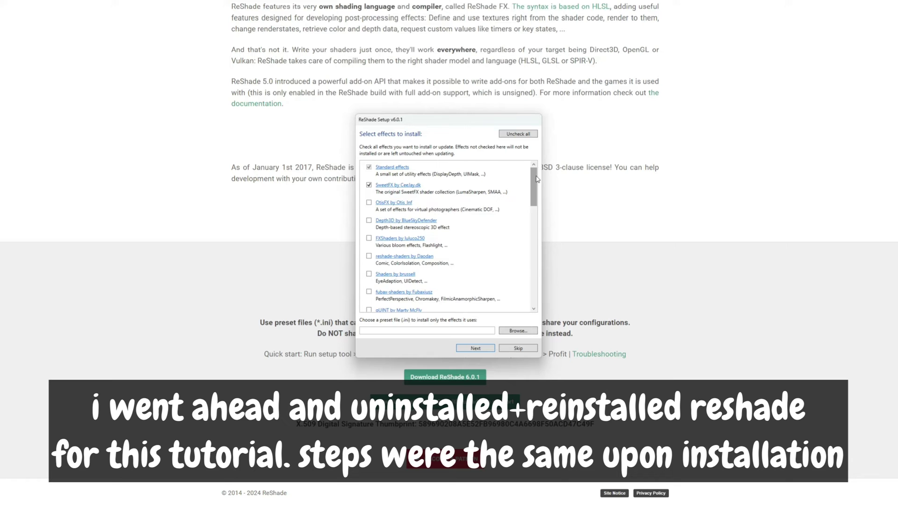
scroll(515, 234, "down", 5)
scroll(468, 257, "up", 5)
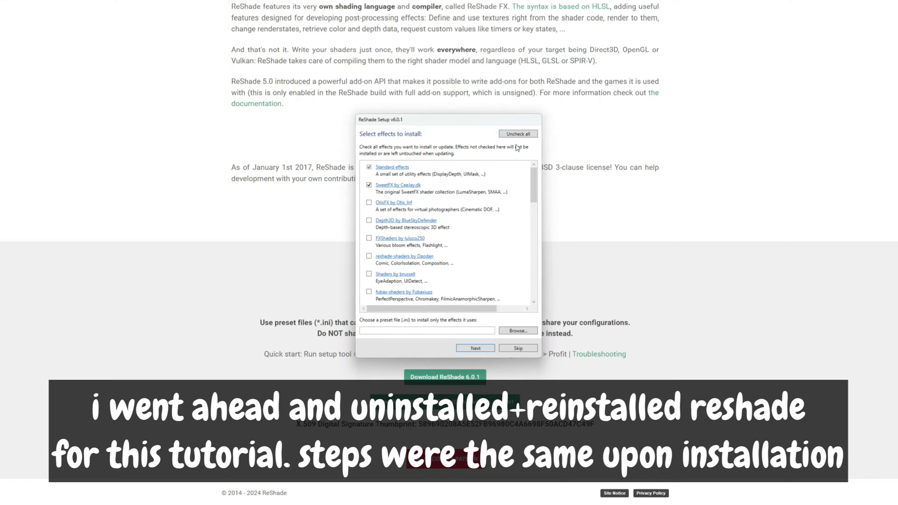
Include the OtisFX, Depth3D and FXShaders packages in the effects to install
left_click(368, 205)
scroll(371, 231, "down", 3)
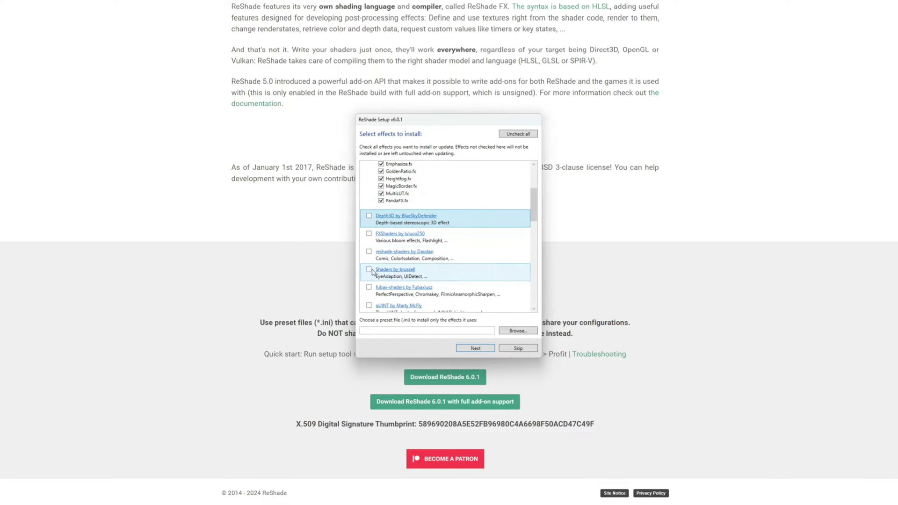
left_click(369, 216)
scroll(370, 241, "down", 1)
left_click(369, 219)
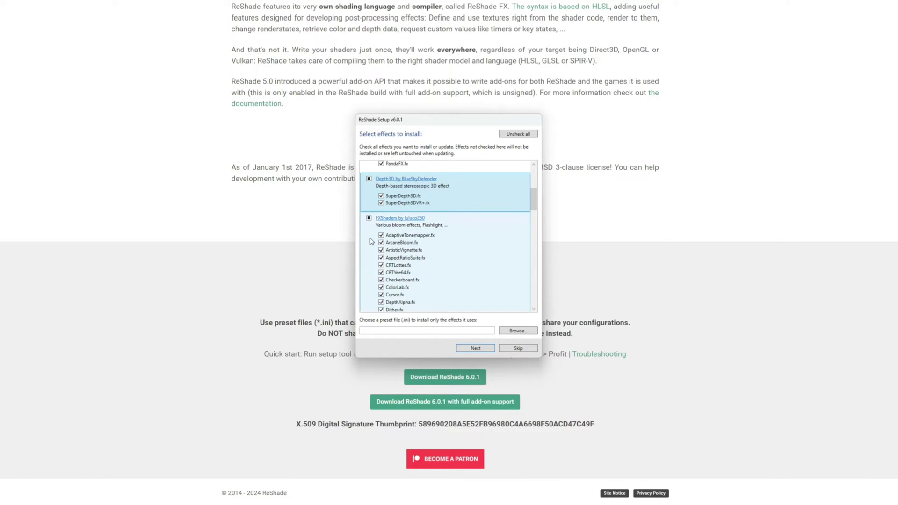
Add the reshade-shaders by Daodan, Shaders by brussell and fubax-shaders packages to the effects selection
scroll(371, 241, "down", 10)
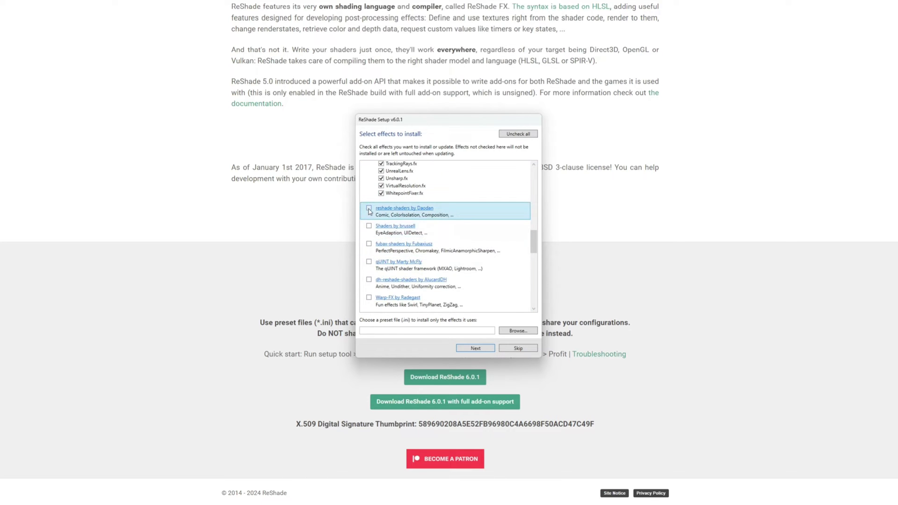
left_click(369, 209)
scroll(371, 235, "down", 5)
left_click(369, 218)
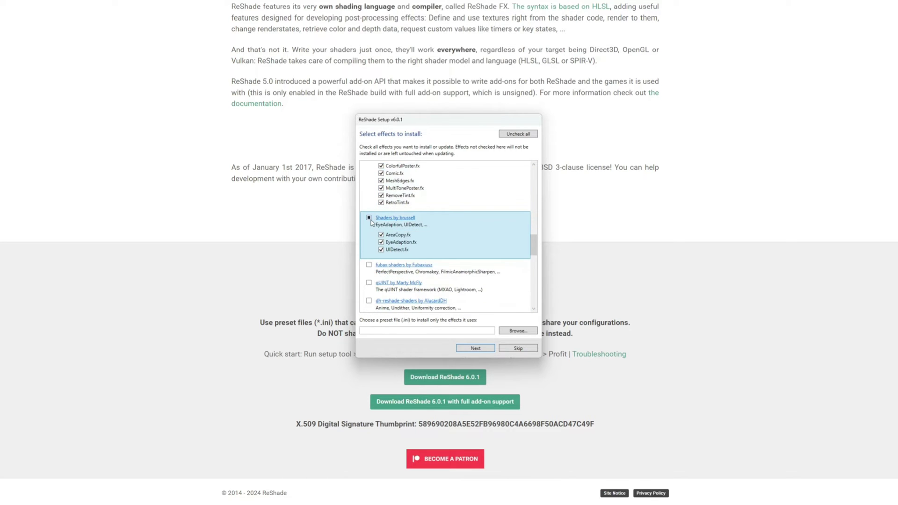
left_click(369, 265)
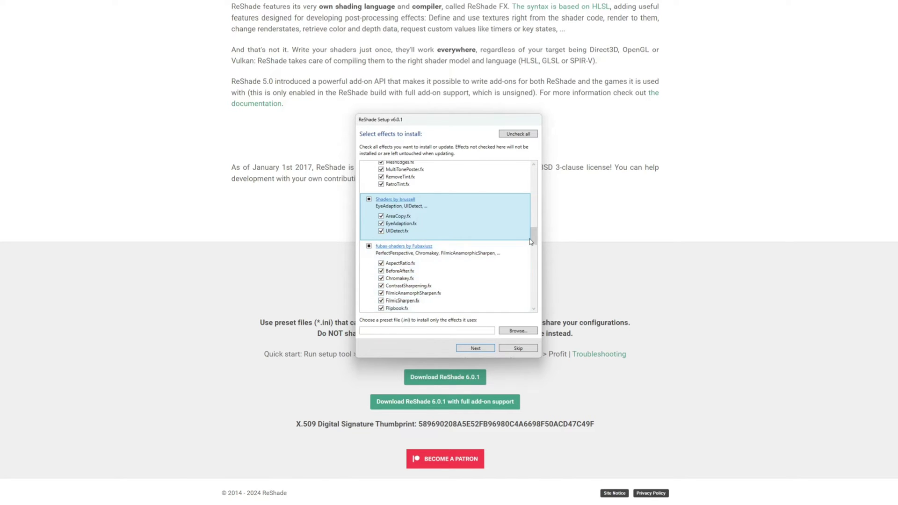
View the preset files in the reshade-presets folder and return to the effects list without choosing one
scroll(531, 242, "down", 10)
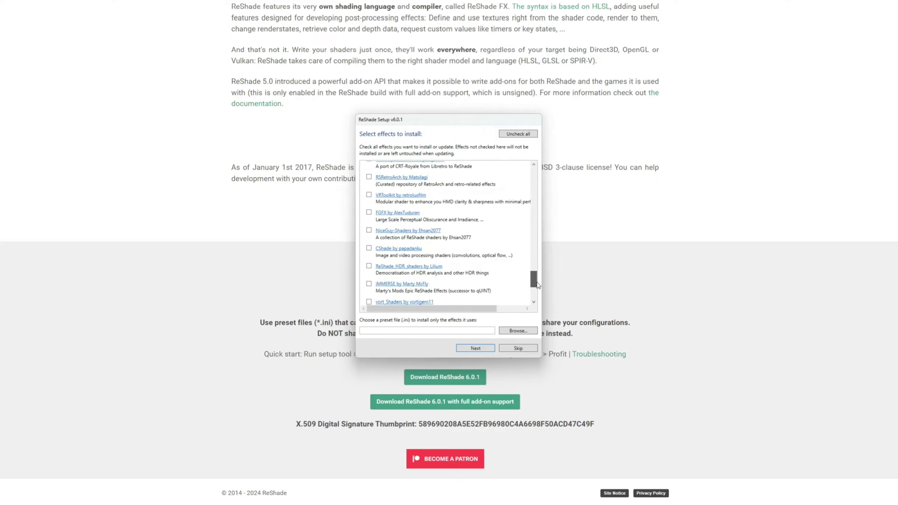
left_click_drag(537, 286, 537, 261)
left_click(525, 331)
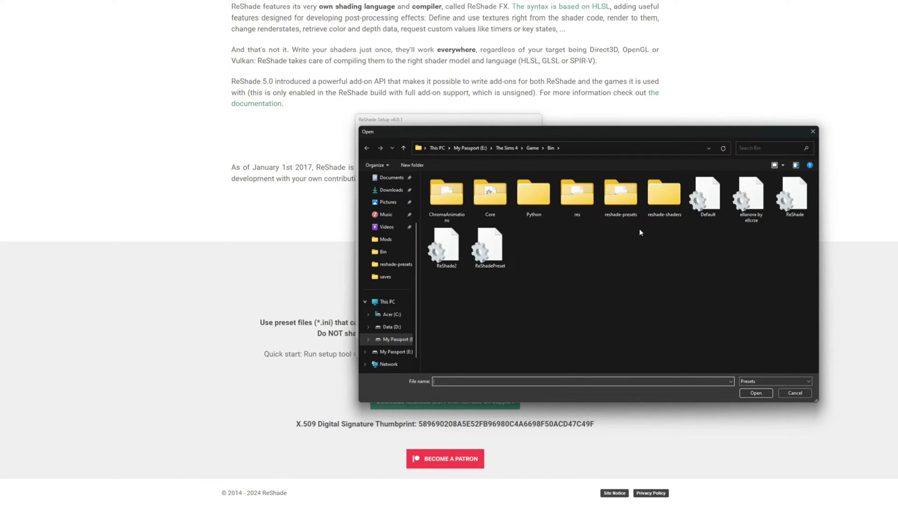
double_click(625, 201)
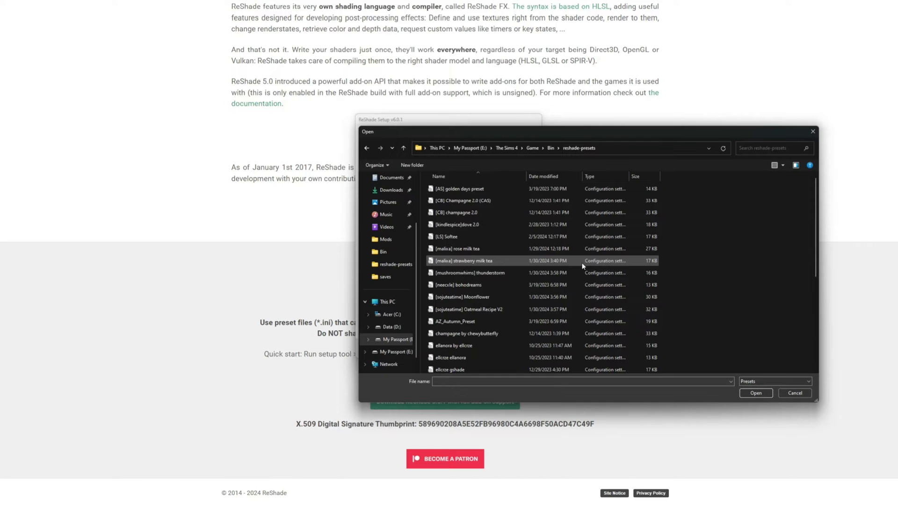
scroll(583, 267, "down", 2)
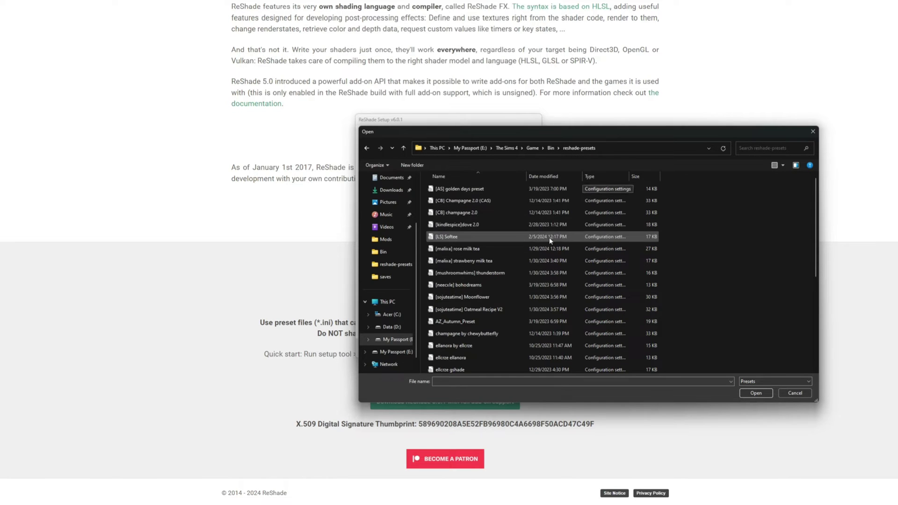
left_click(781, 393)
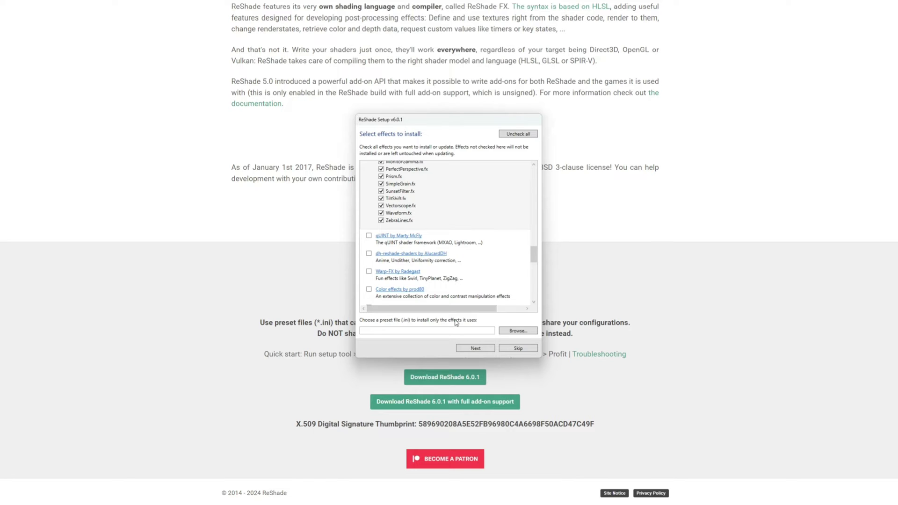
Add the qUINT, dh-reshade-shaders and Warp-FX packages to the effects selection
left_click(369, 236)
scroll(373, 256, "down", 3)
scroll(375, 258, "down", 3)
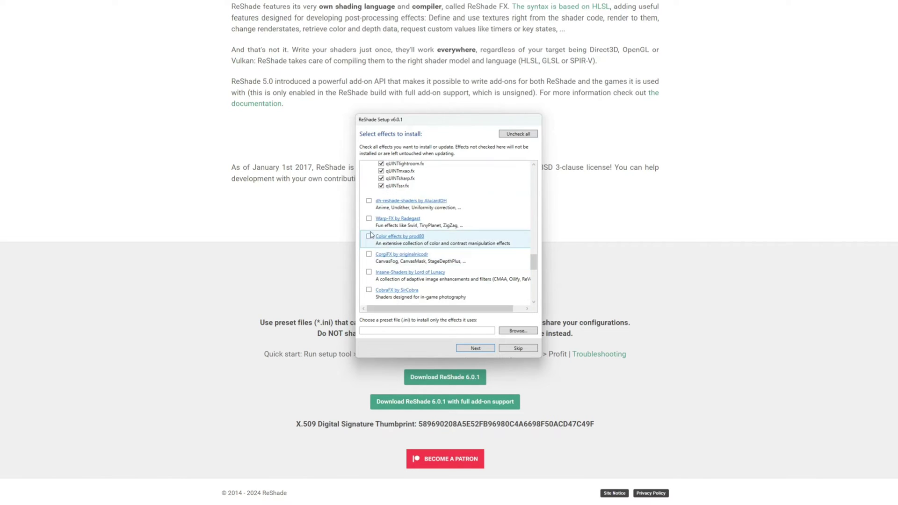
left_click(369, 201)
scroll(374, 234, "down", 5)
left_click(369, 183)
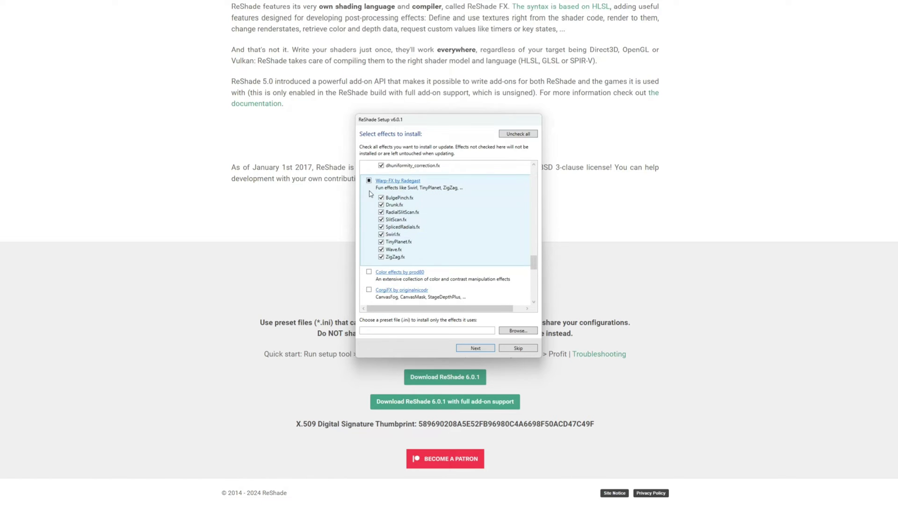
Add the Color effects by prod80 and CorgiFX packages to the effects selection
scroll(370, 223, "down", 3)
left_click(370, 217)
scroll(370, 248, "down", 10)
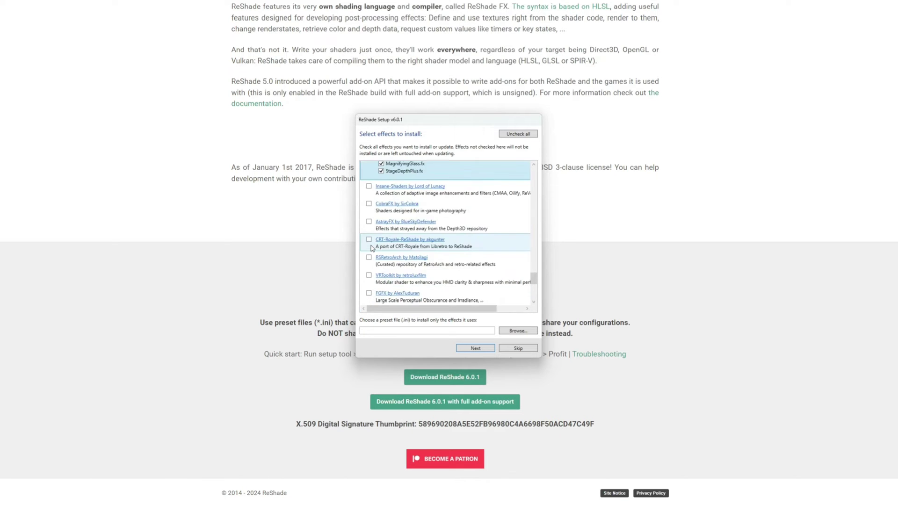
Add the CShade, NiceGuy-Shaders and FGFX packages to the effects selection
left_click(369, 243)
scroll(369, 249, "up", 1)
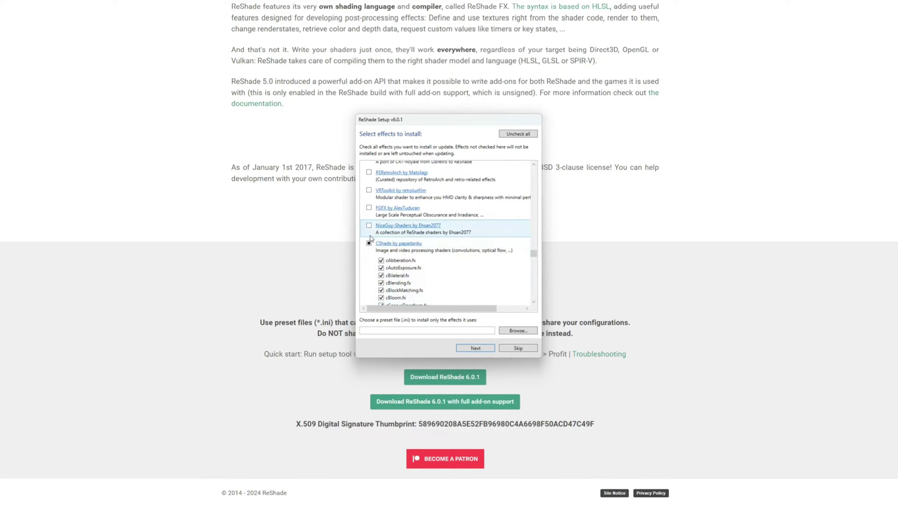
left_click(369, 225)
scroll(370, 253, "up", 3)
left_click(369, 264)
Add the VRToolkit, RSRetroArch and CRT-Royale-ReShade packages to the effects selection and proceed with the installation
left_click(369, 246)
left_click(369, 228)
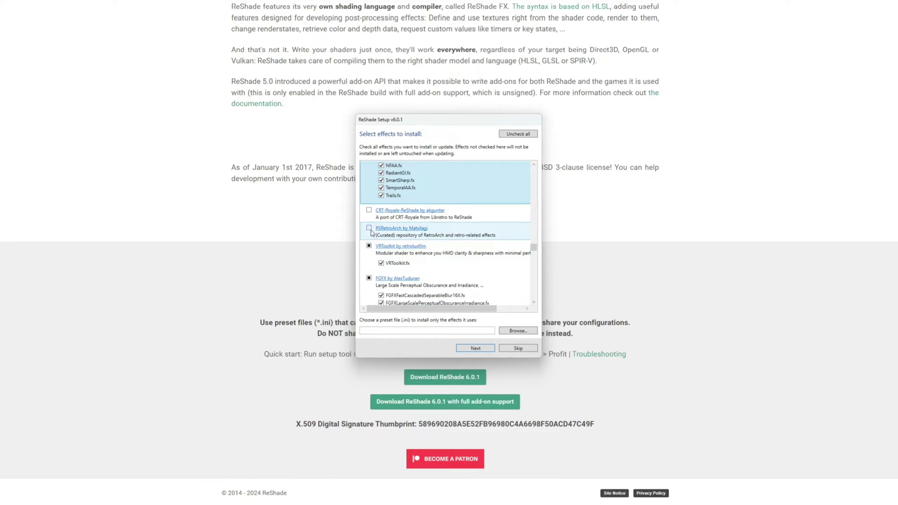
left_click(369, 210)
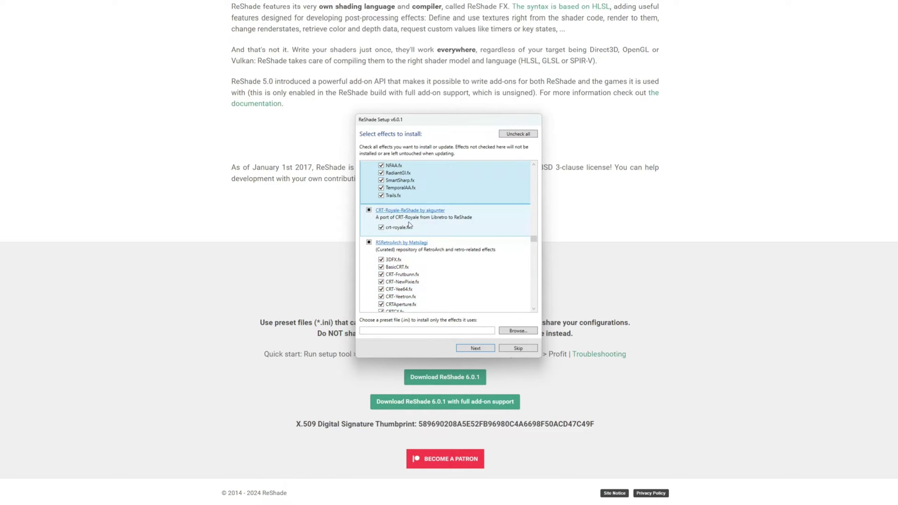
left_click(475, 349)
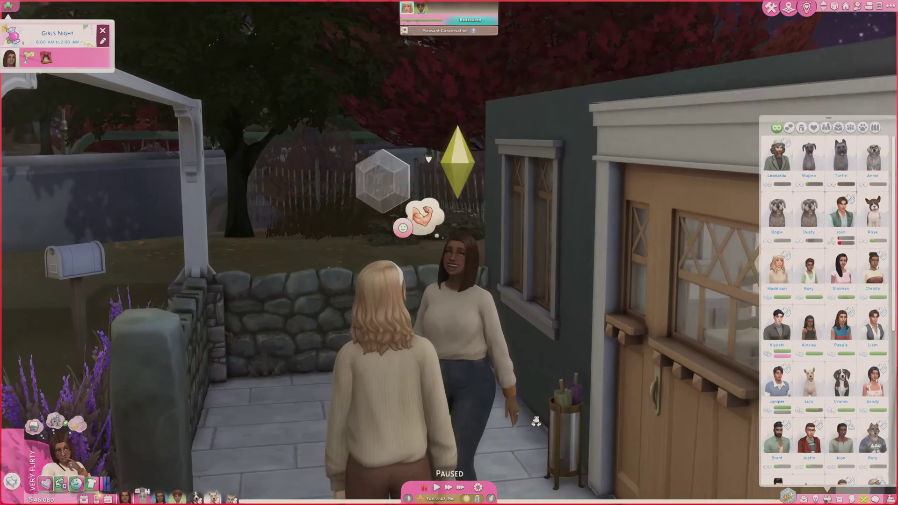
Open the ReShade overlay in The Sims 4, reload the shader effects and close the overlay
key("Home")
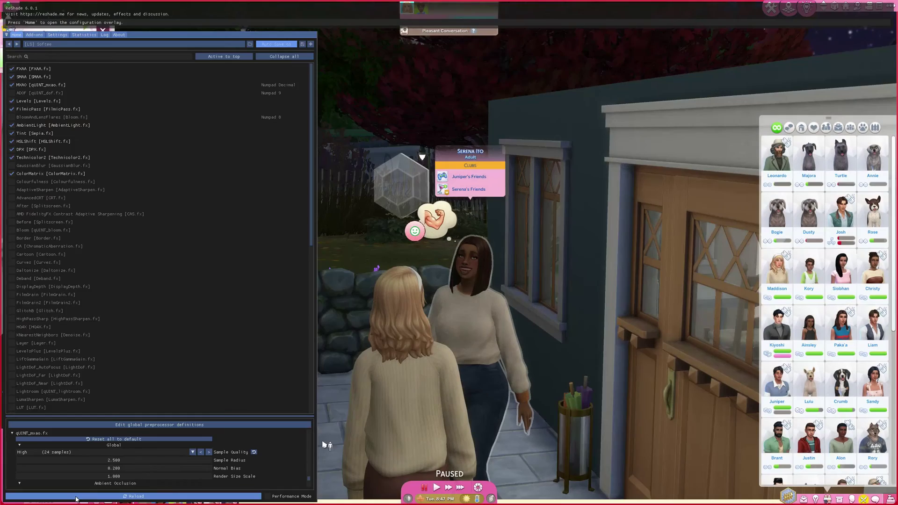
left_click(76, 499)
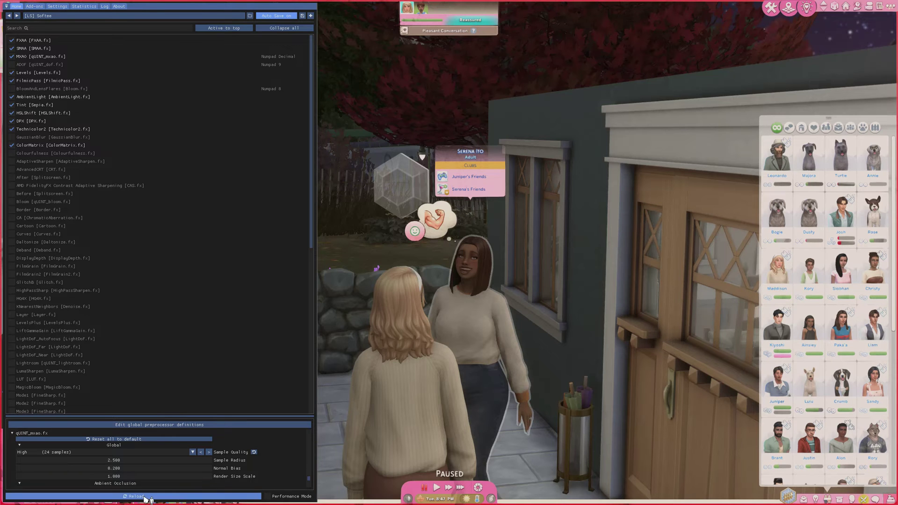
left_click(148, 498)
key("Home")
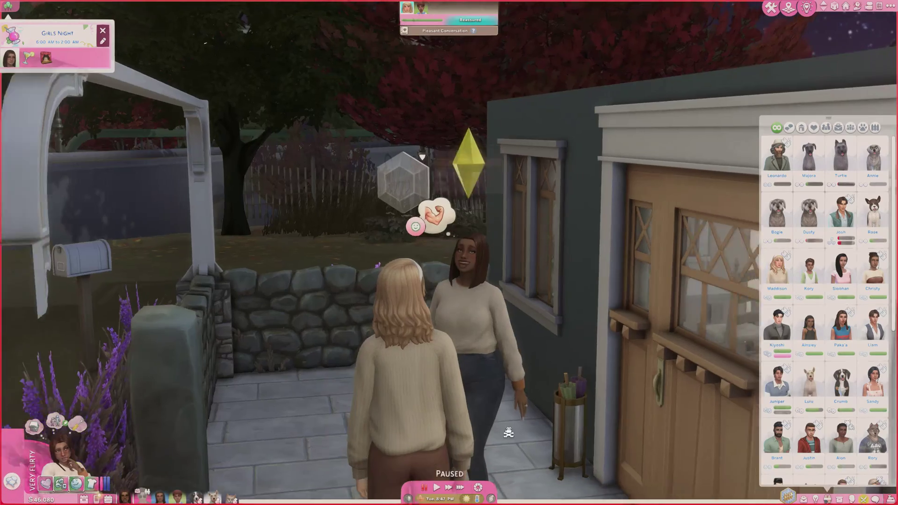
Examine how the preset renders the two talking Sims and the house interior from several camera angles, including another household member's view
scroll(546, 413, "up", 5)
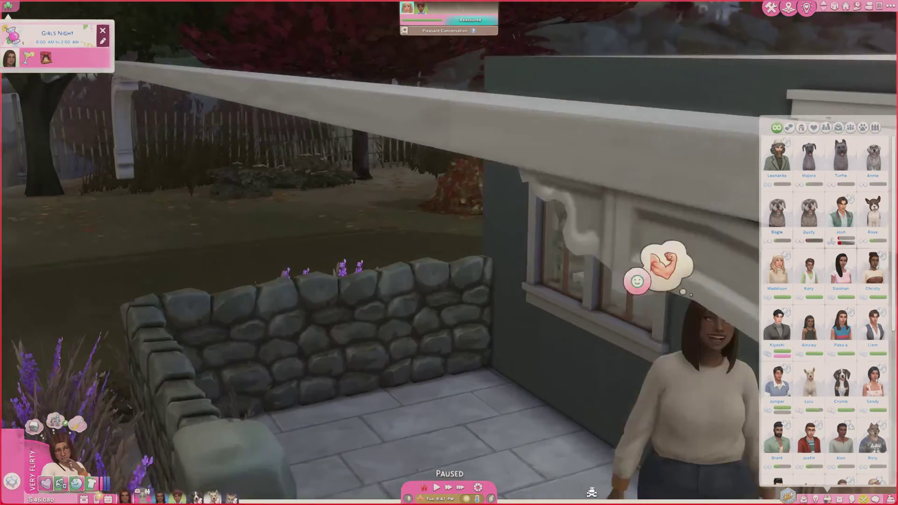
scroll(546, 431, "down", 5)
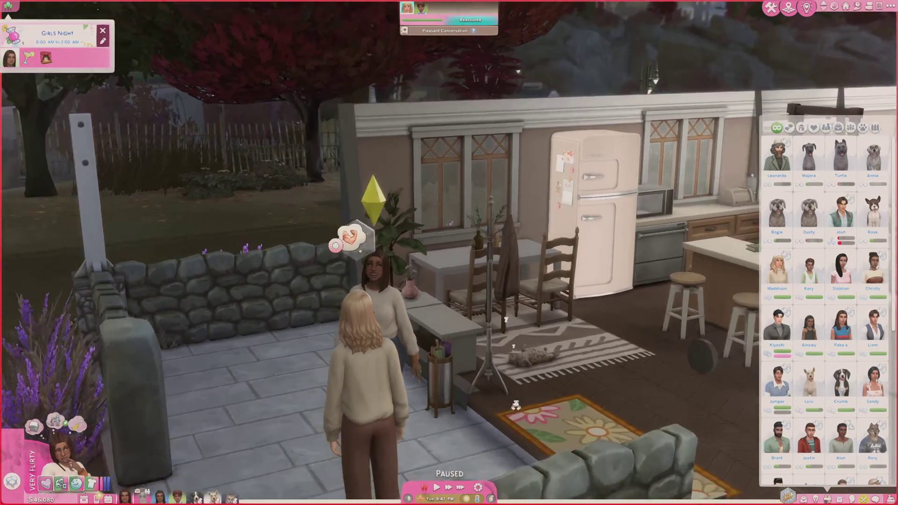
scroll(516, 405, "up", 4)
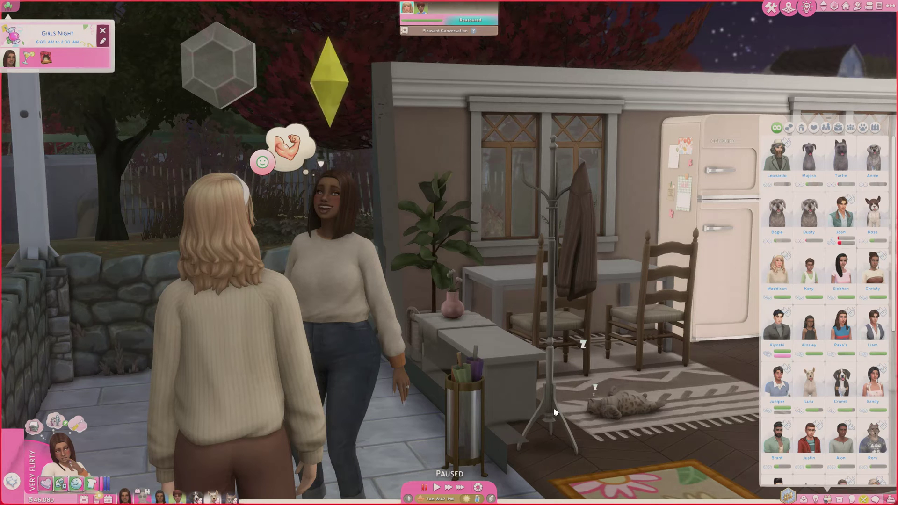
key("e")
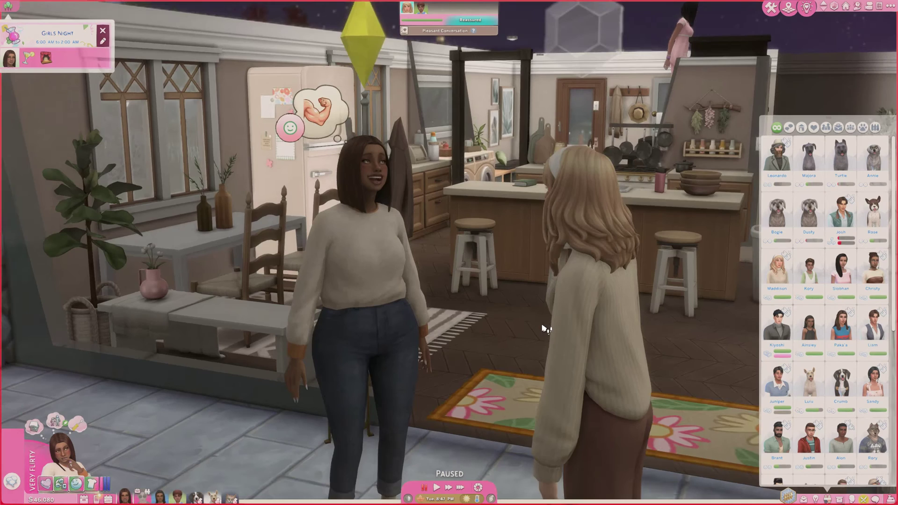
scroll(485, 289, "up", 2)
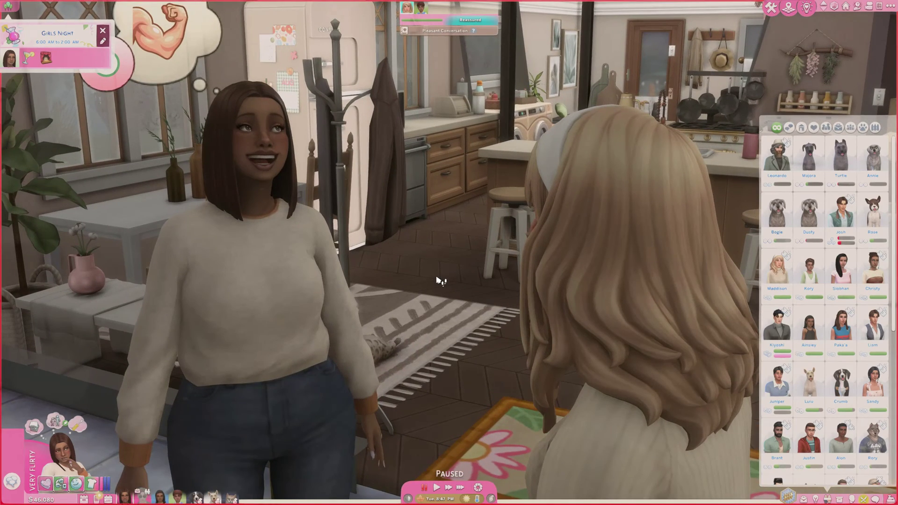
left_click(177, 497)
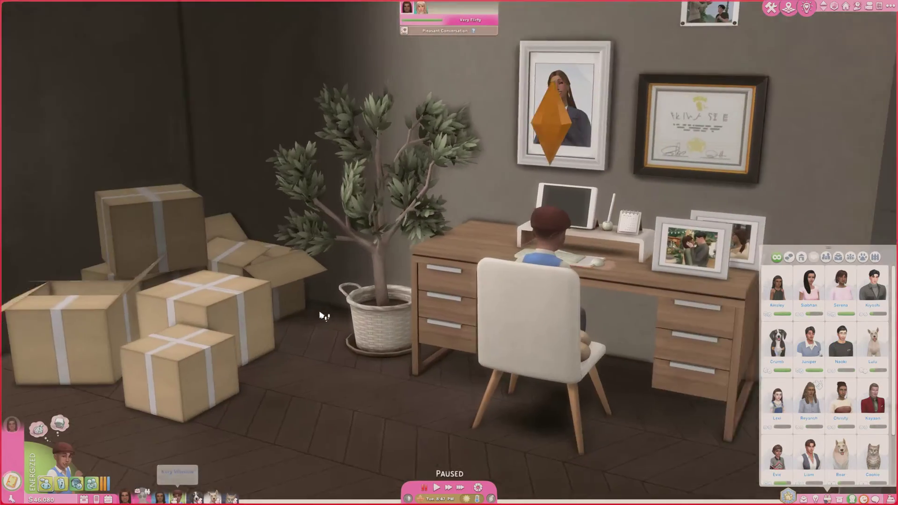
key("period")
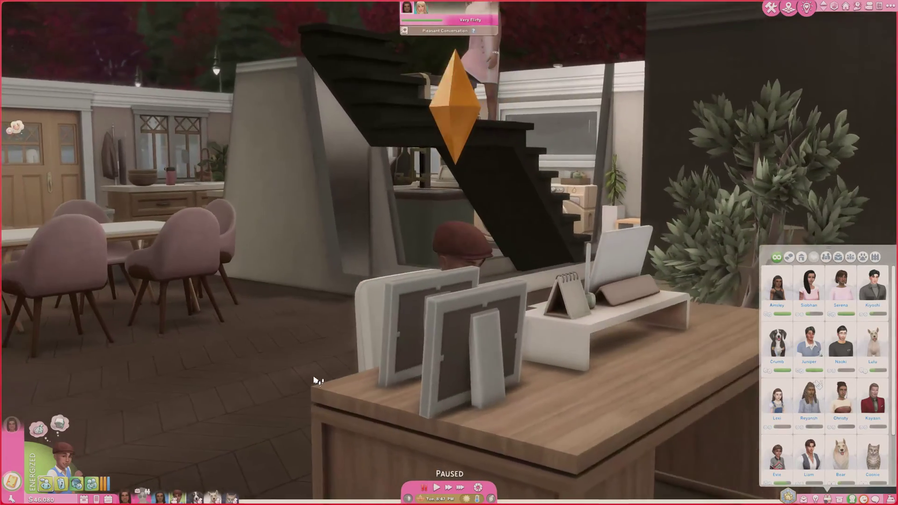
key("comma")
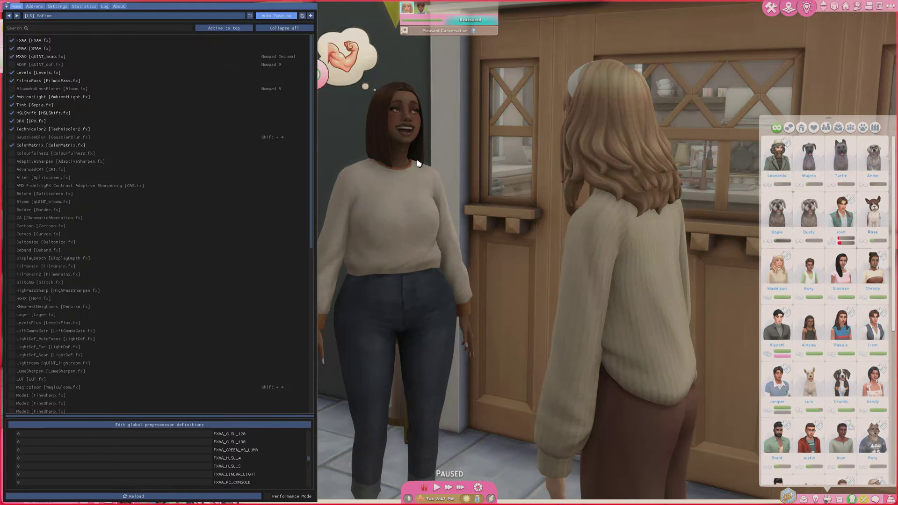
Close the ReShade overlay and inspect the two Sims by the front door from wide and close views
key("Home")
scroll(291, 268, "down", 3)
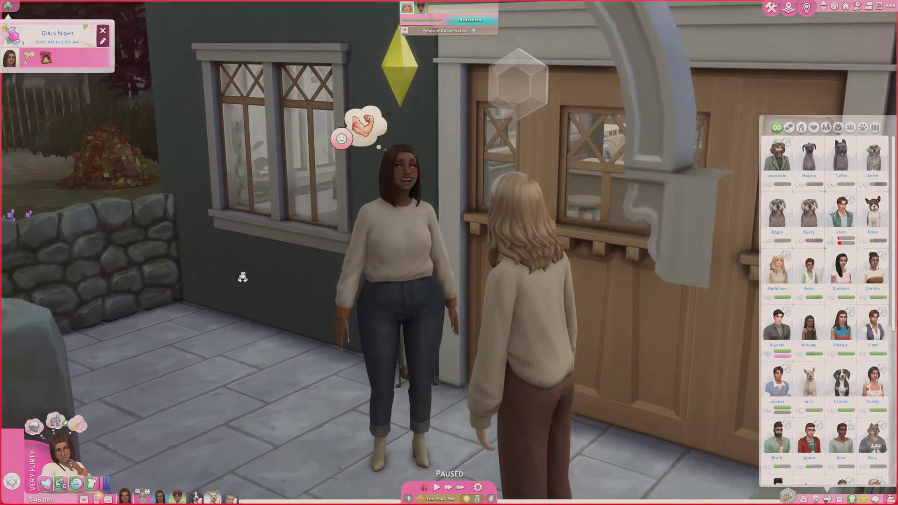
scroll(242, 277, "up", 2)
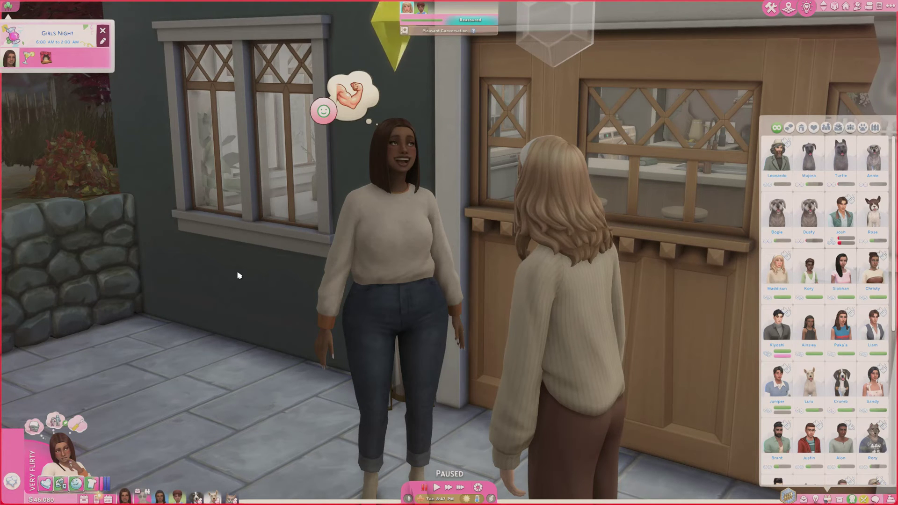
scroll(238, 275, "up", 3)
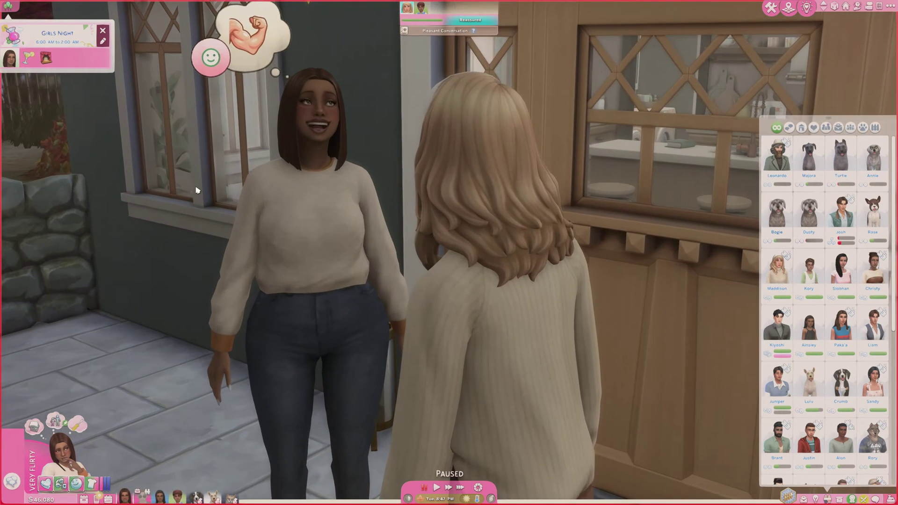
scroll(197, 190, "up", 2)
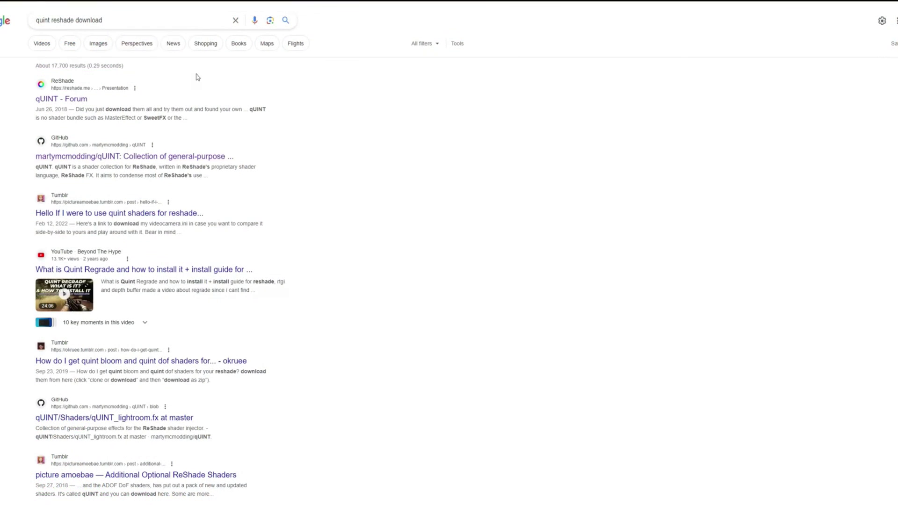
Switch to the browser, open the qUINT forum result on the ReShade site and read the shader descriptions
left_click(69, 100)
key("alt+Left")
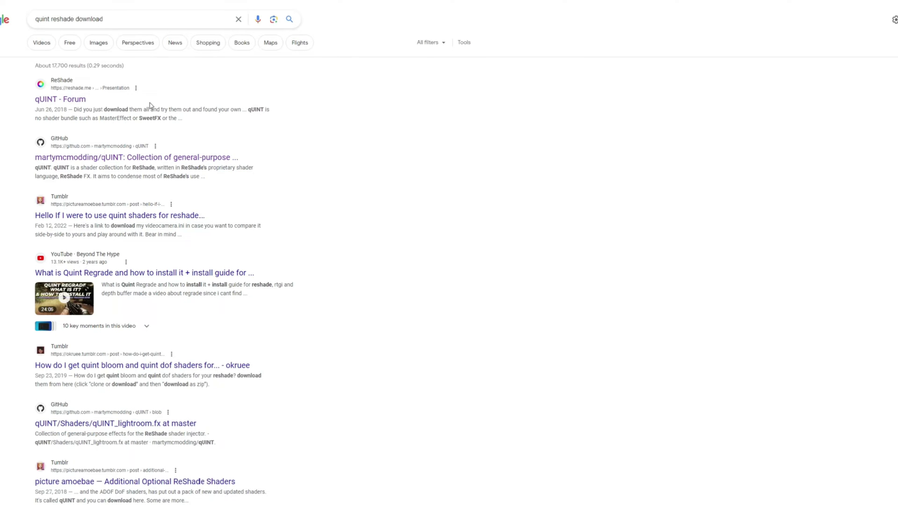
key("alt+Right")
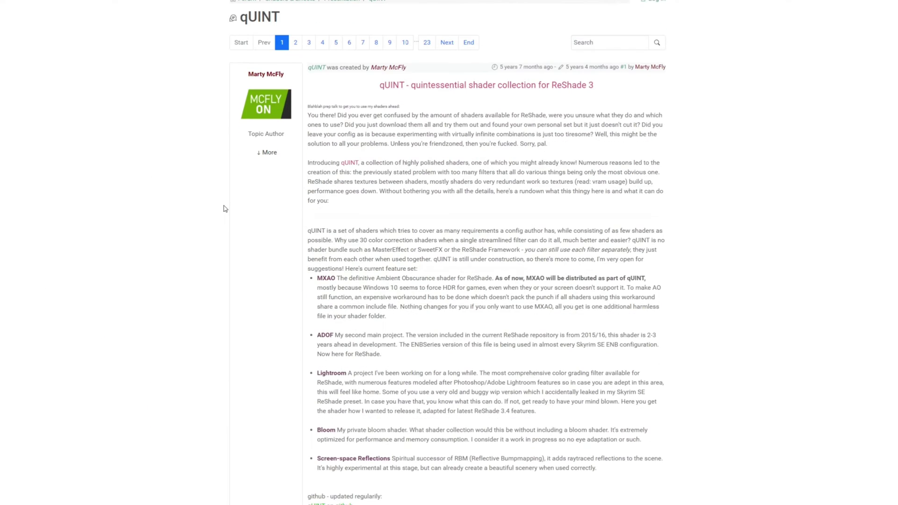
scroll(224, 209, "down", 2)
scroll(277, 202, "up", 1)
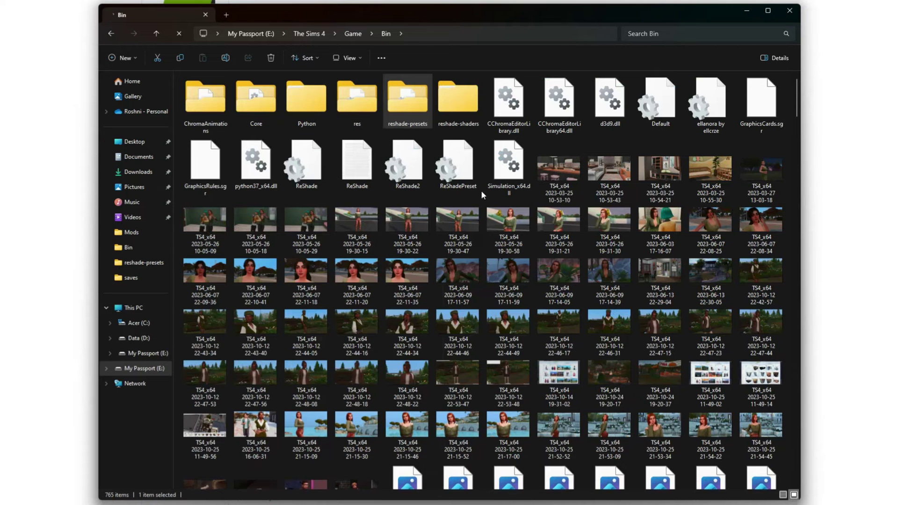
In the game's Bin folder, view the contents of reshade-shaders and return to find the reshade-presets folder
double_click(462, 87)
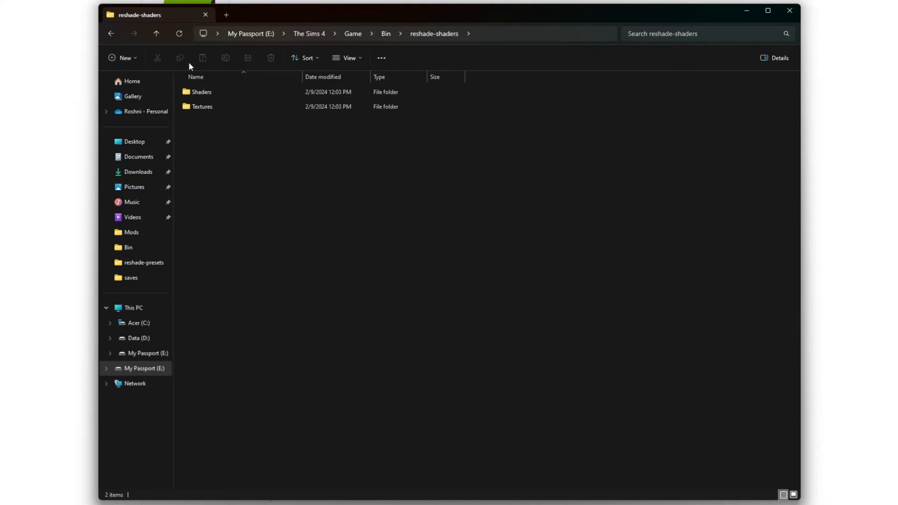
left_click(156, 33)
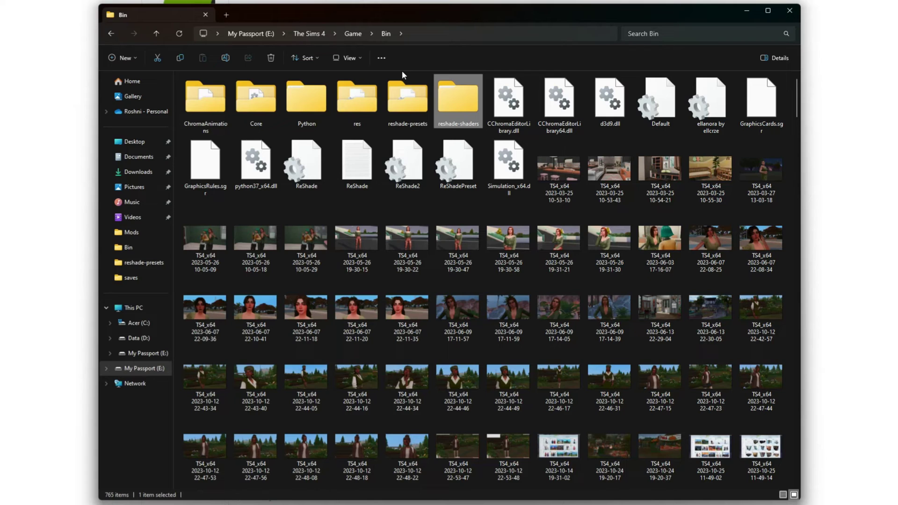
left_click(406, 97)
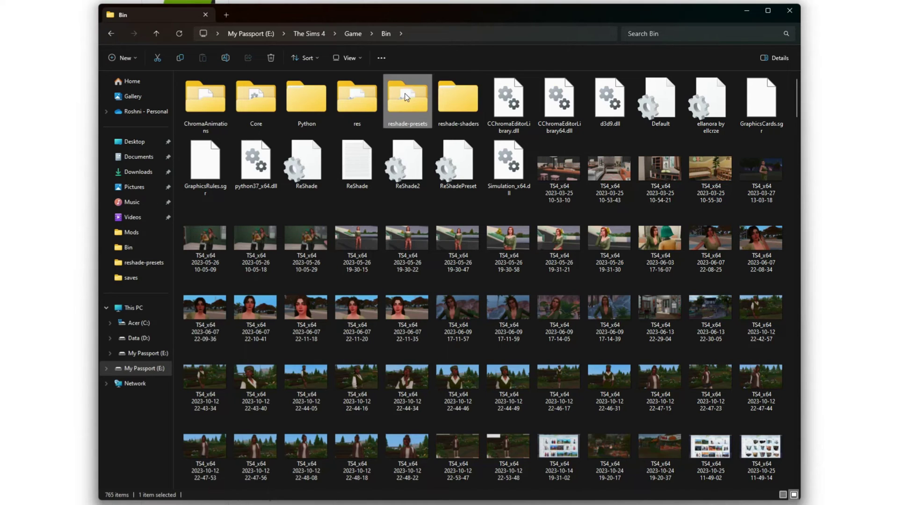
Open the Shaders folder inside reshade-shaders and look through its shader packages and files
double_click(450, 85)
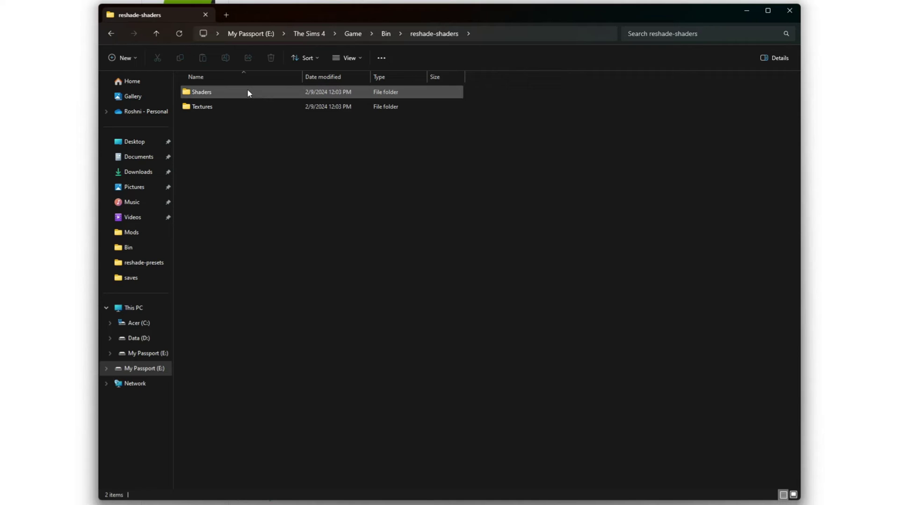
double_click(247, 93)
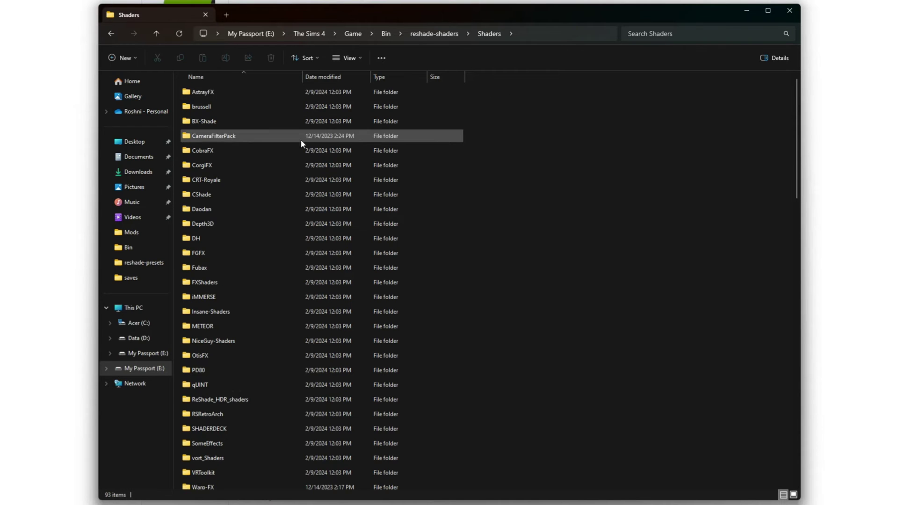
scroll(233, 249, "down", 15)
scroll(233, 248, "down", 5)
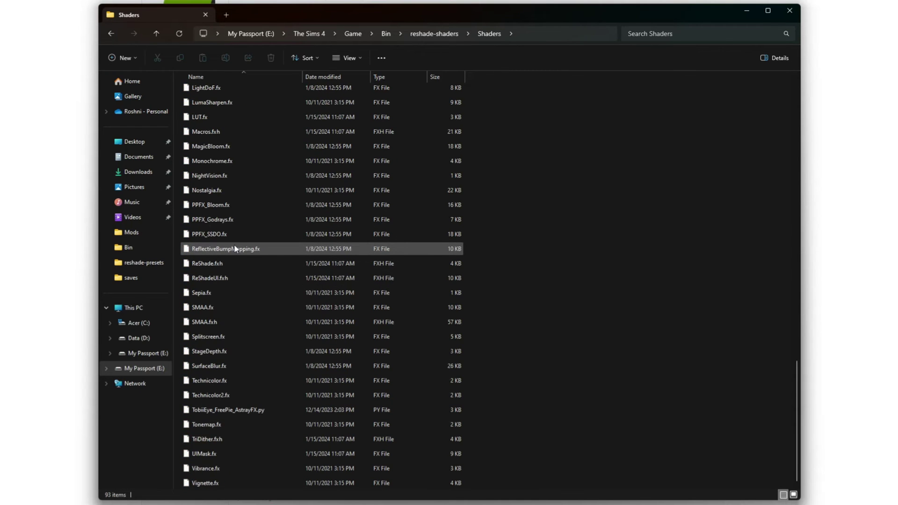
scroll(262, 248, "up", 20)
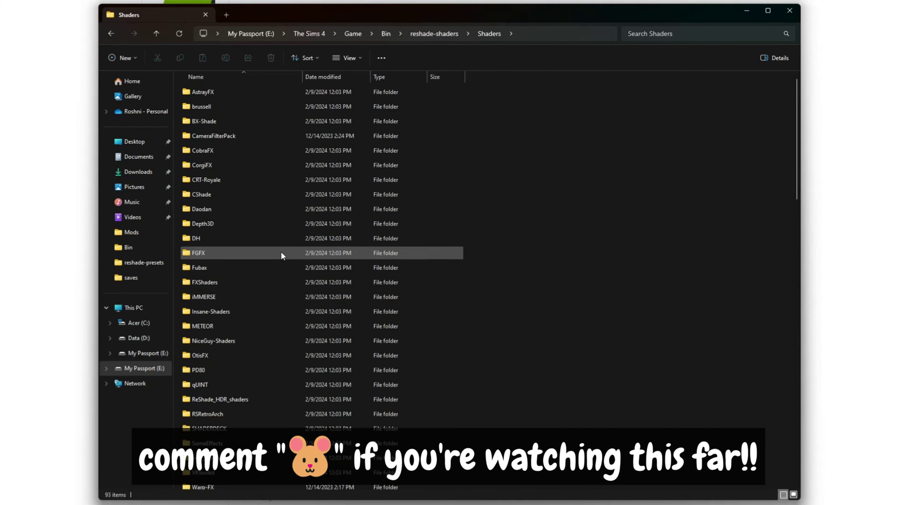
Check the shader files inside the qUINT folder, then return to Shaders and look through its loose .fx files
scroll(281, 252, "down", 3)
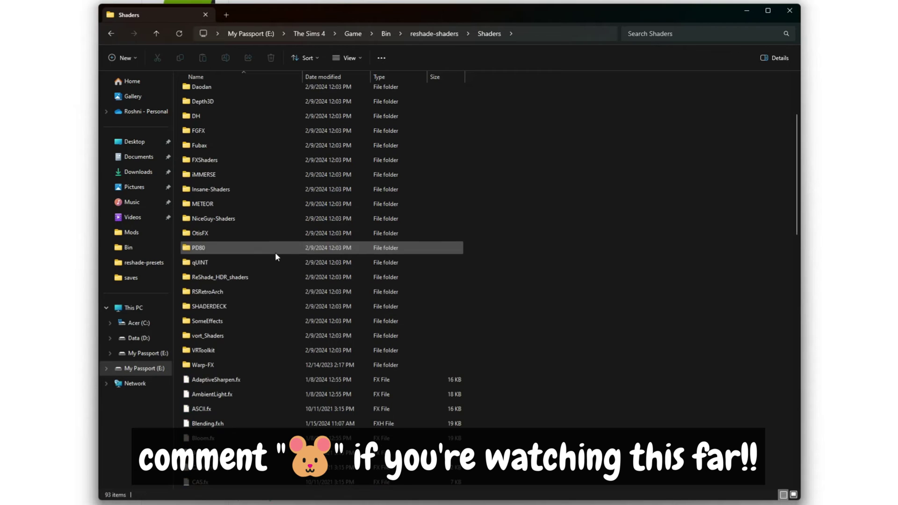
right_click(226, 264)
key("Escape")
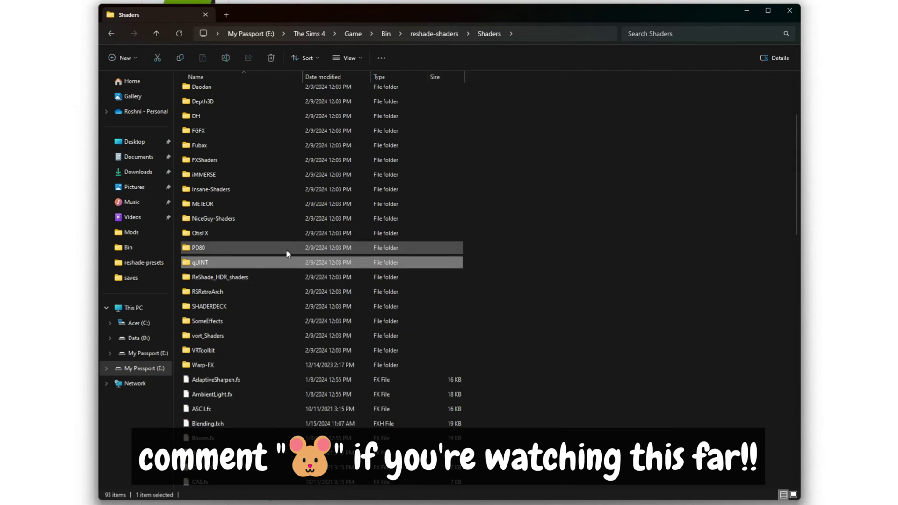
double_click(232, 257)
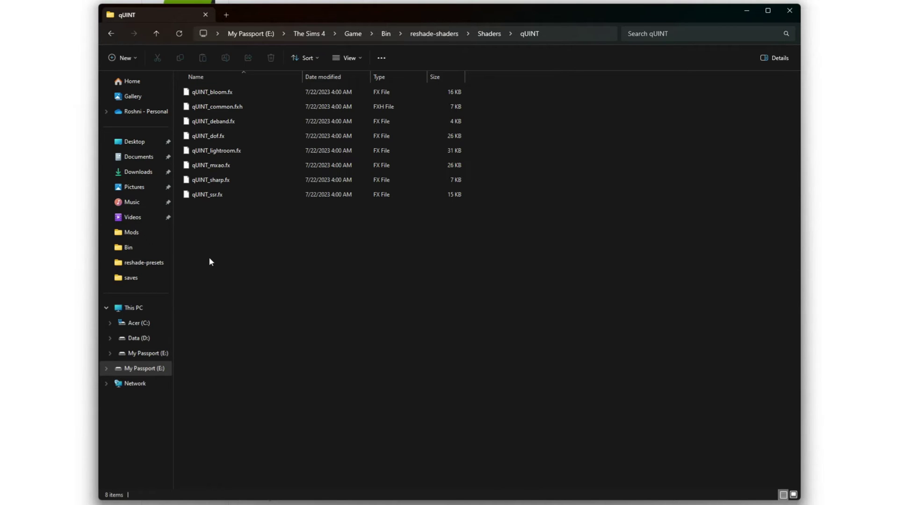
key("alt+Left")
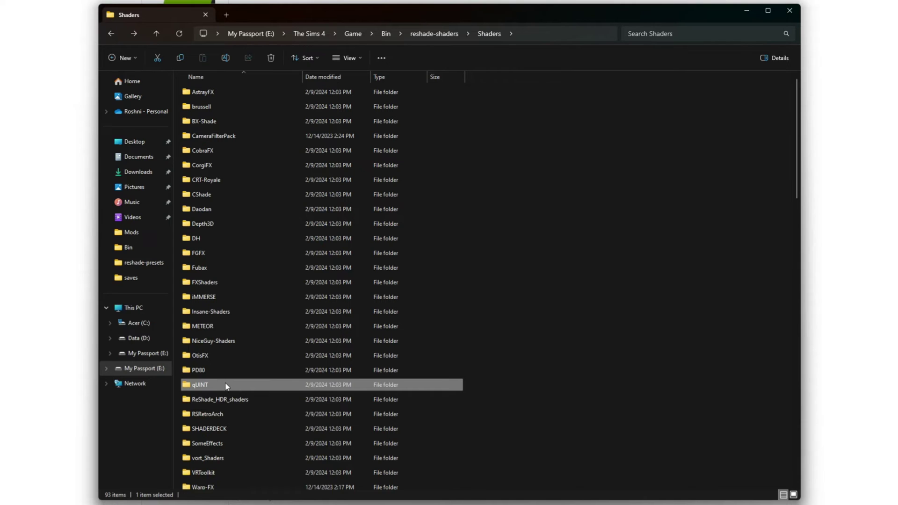
scroll(397, 372, "down", 4)
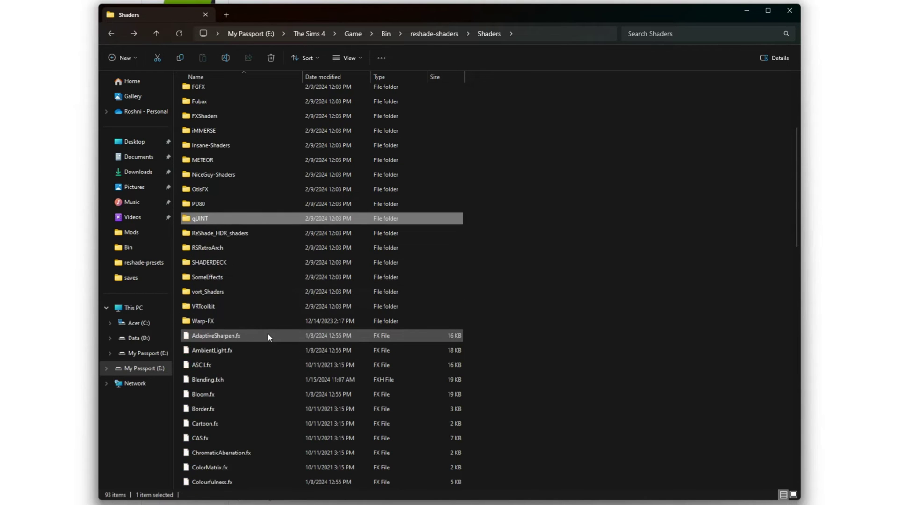
scroll(268, 334, "down", 5)
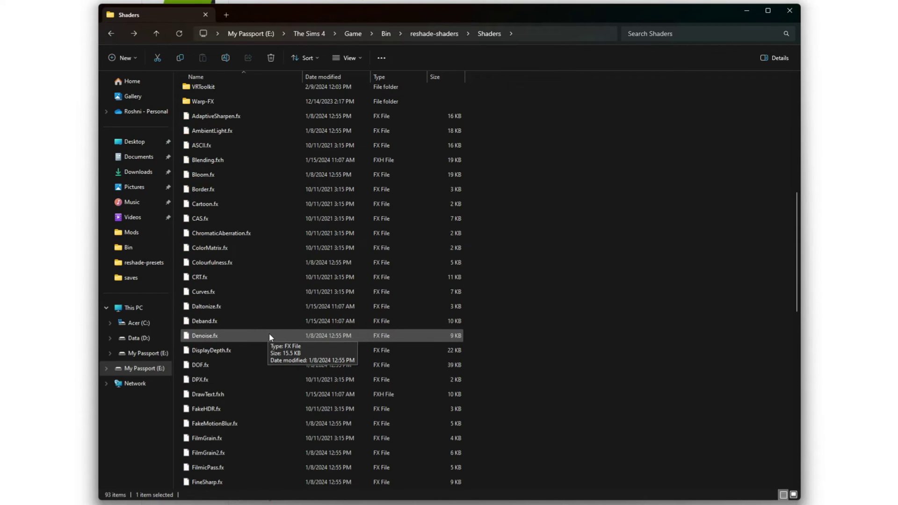
Look through the folders and loose files in reshade-shaders' Shaders folder and open the qUINT folder
scroll(313, 344, "up", 8)
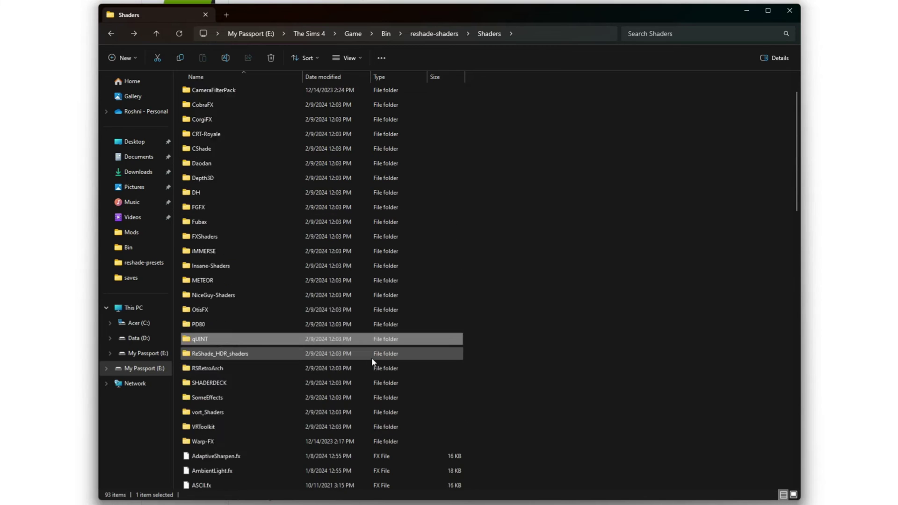
scroll(371, 357, "down", 6)
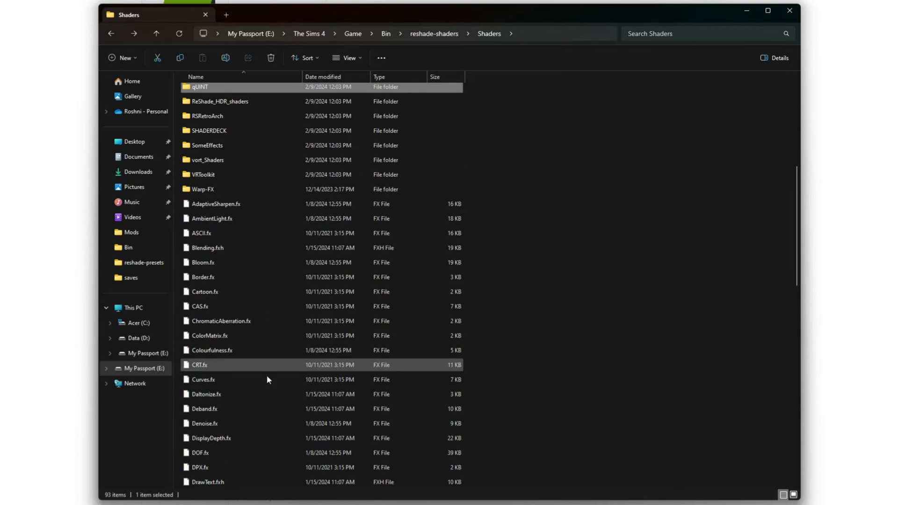
scroll(291, 367, "up", 5)
double_click(215, 295)
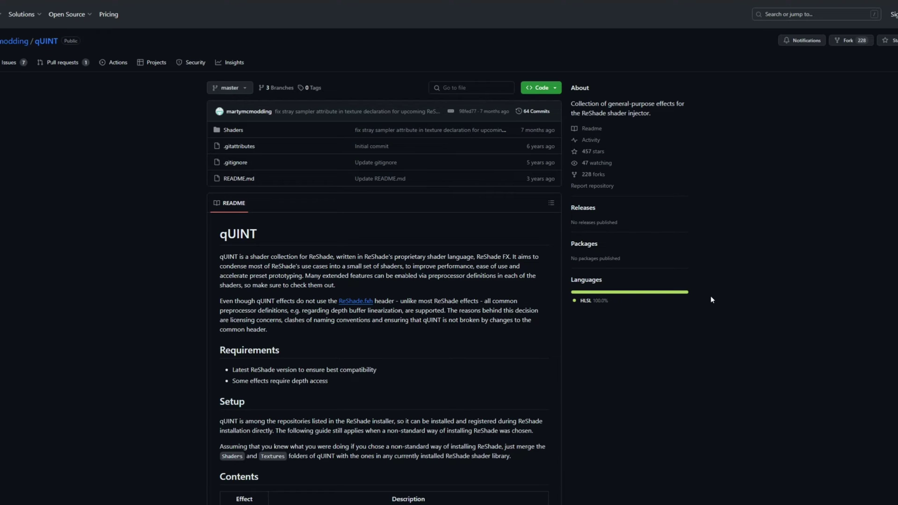
Download the qUINT repository from GitHub as a ZIP and open the inner qUINT-master folder of the extracted copy
left_click(548, 88)
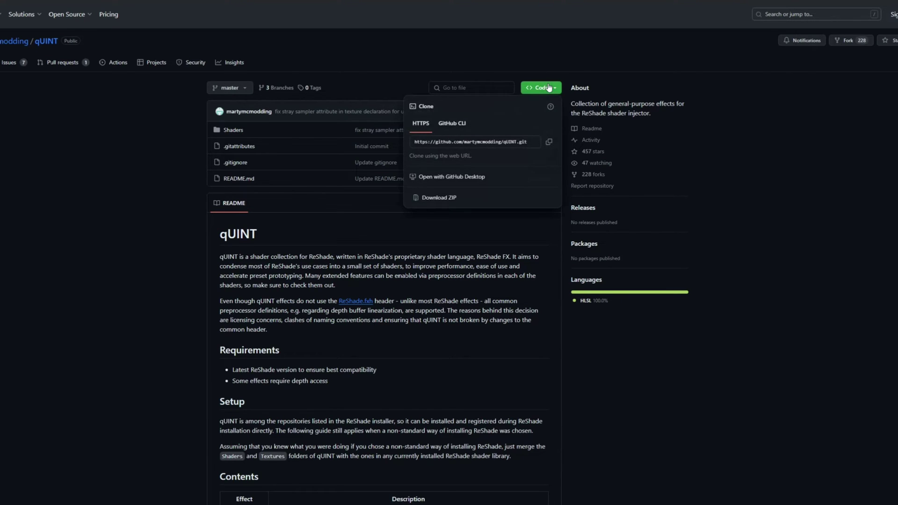
left_click(423, 204)
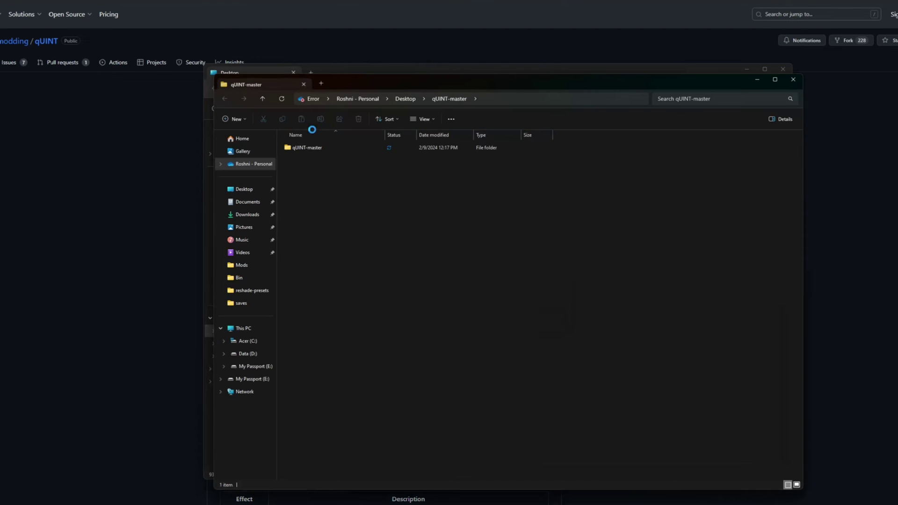
left_click_drag(377, 83, 361, 89)
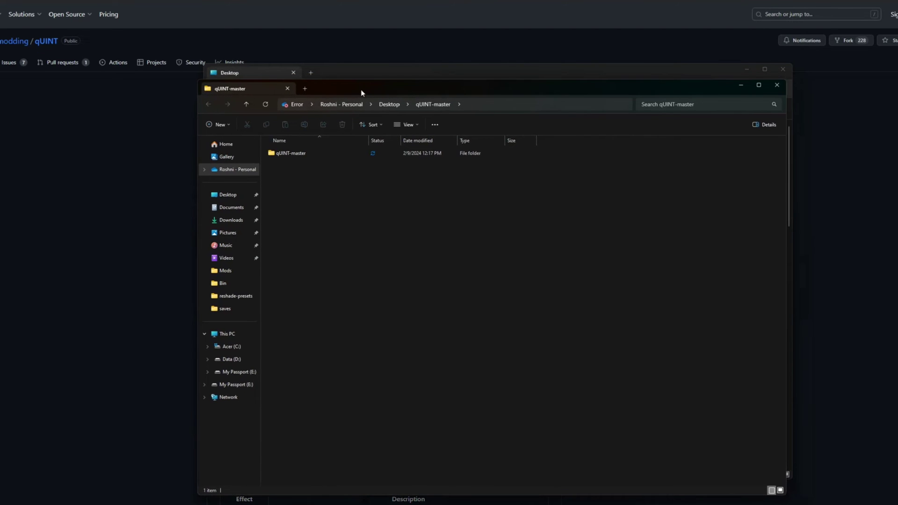
double_click(311, 153)
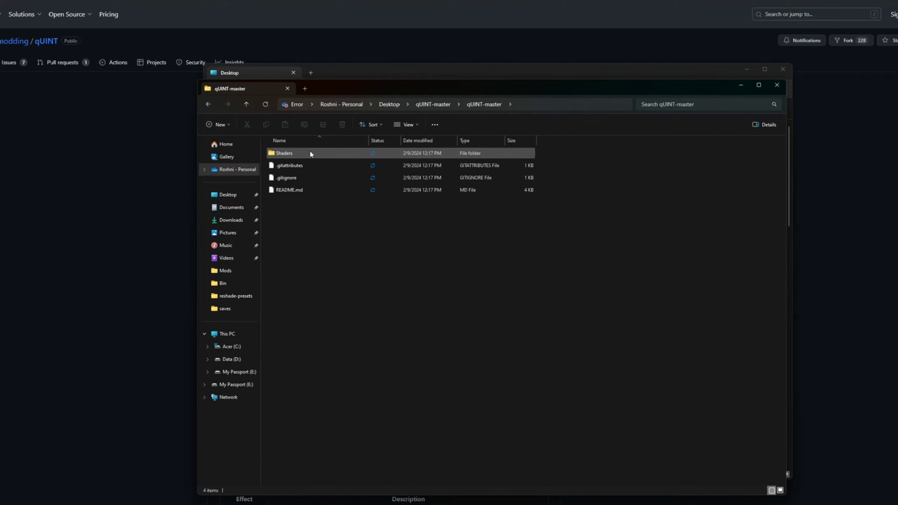
Open the Shaders folder in qUINT-master and compare its files side by side with the game's installed qUINT folder
left_click_drag(309, 210, 297, 162)
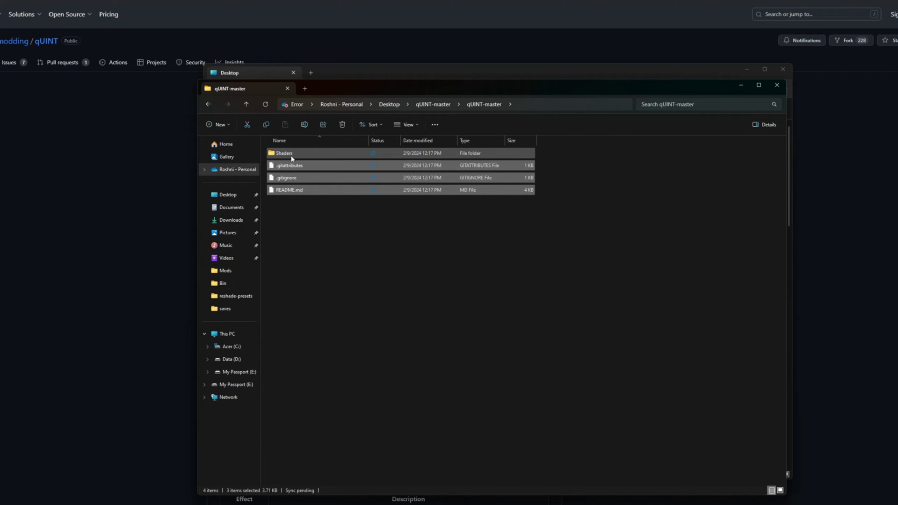
left_click(283, 172)
double_click(288, 155)
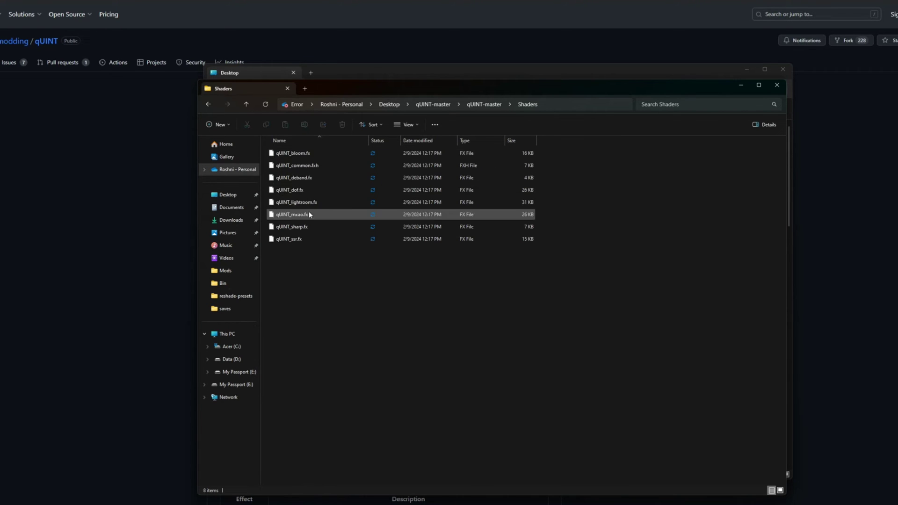
left_click_drag(366, 87, 450, 83)
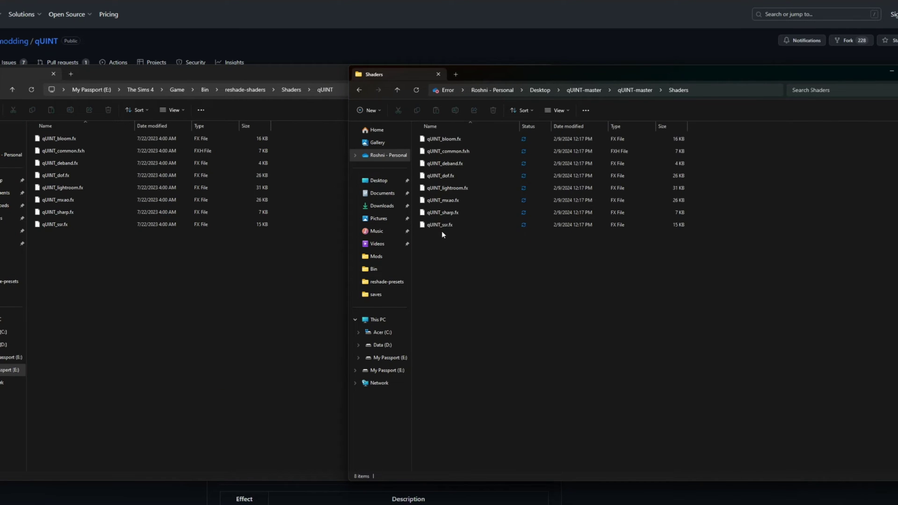
left_click(64, 138)
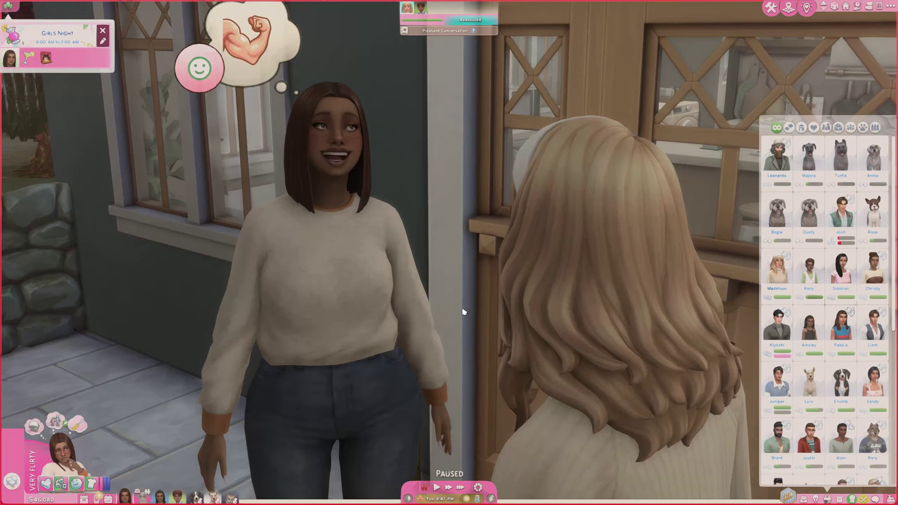
Switch to The Sims 4 and open the preset browser in the ReShade overlay
left_click(464, 312)
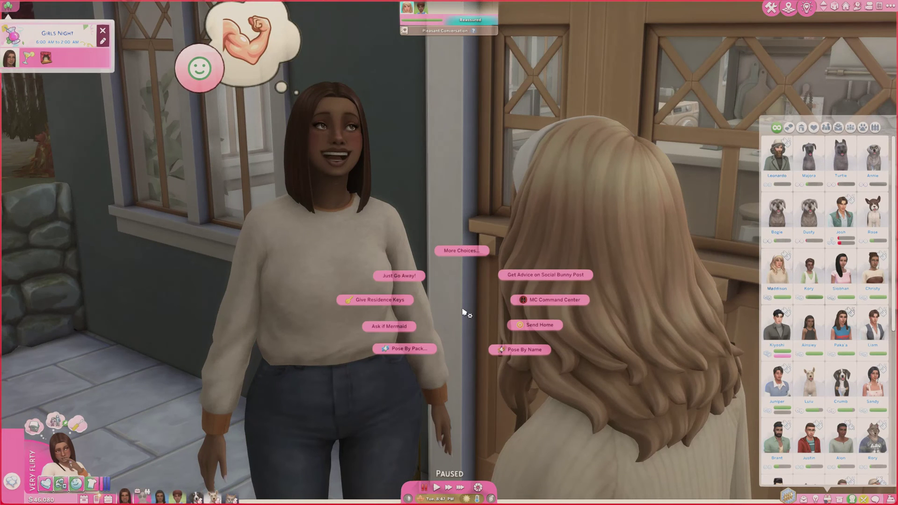
left_click(214, 254)
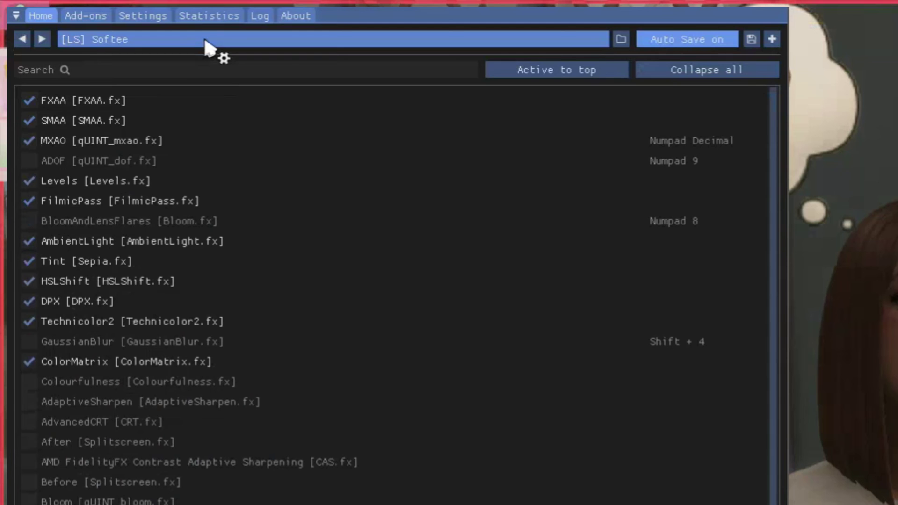
left_click(206, 40)
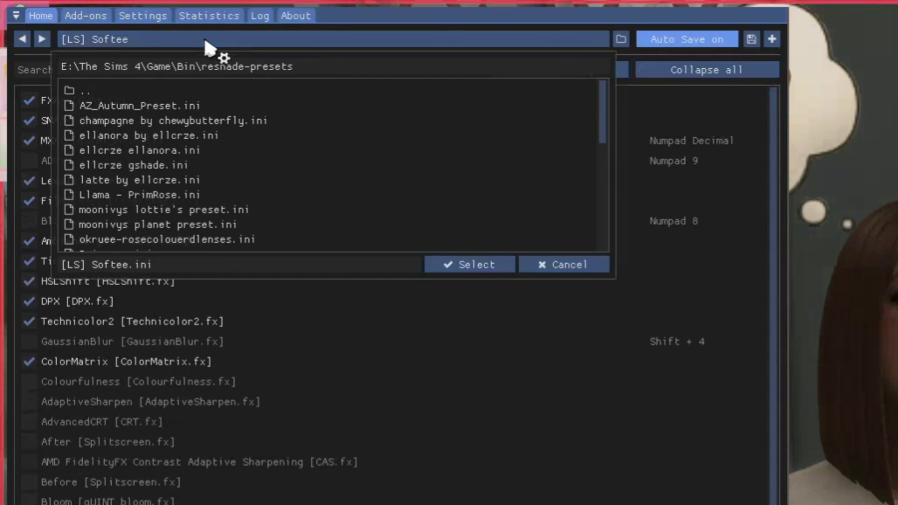
Examine the preset browser's folder path, E:\The Sims 4\Game\Bin\reshade-presets, and the preset files listed under it
left_click_drag(62, 65, 301, 66)
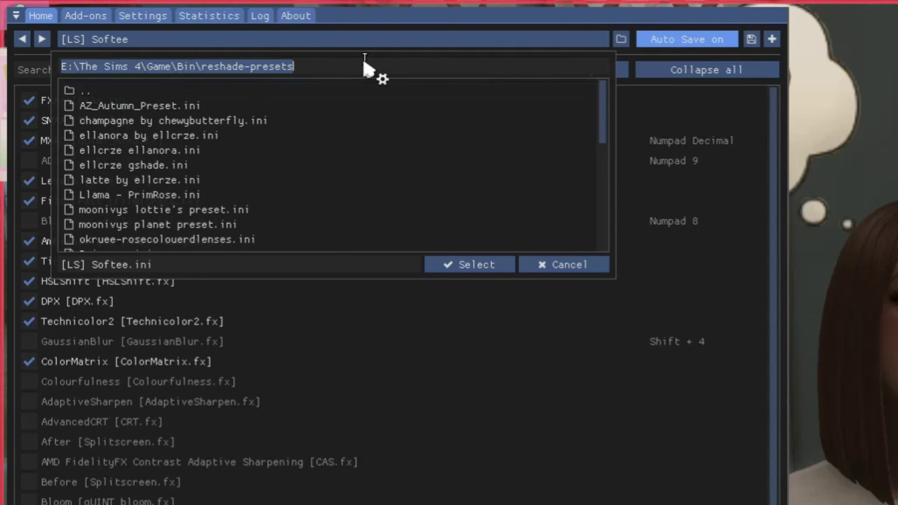
left_click(325, 63)
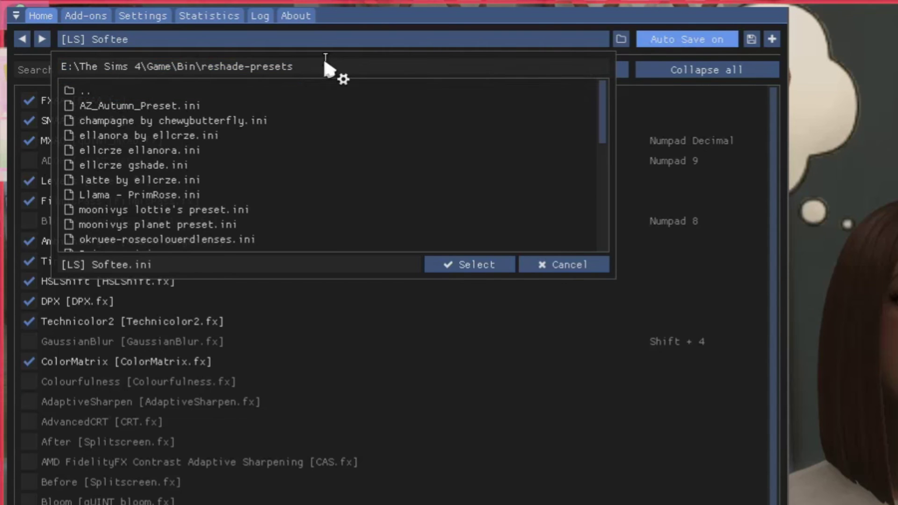
left_click_drag(330, 60, 80, 75)
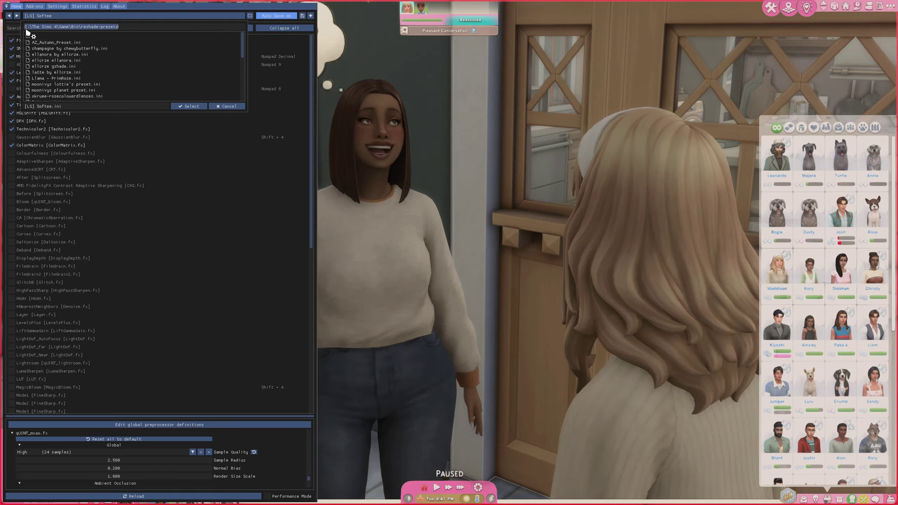
left_click(31, 28)
left_click(41, 28)
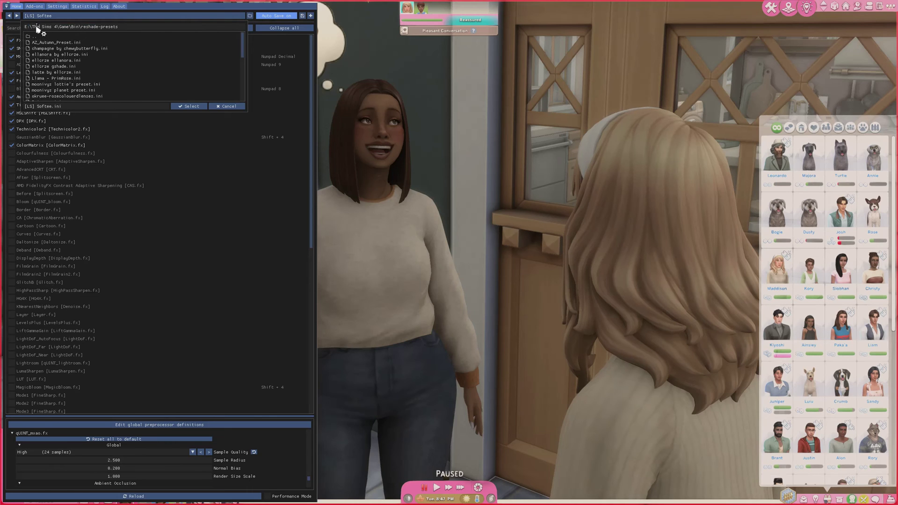
left_click(71, 29)
left_click(34, 28)
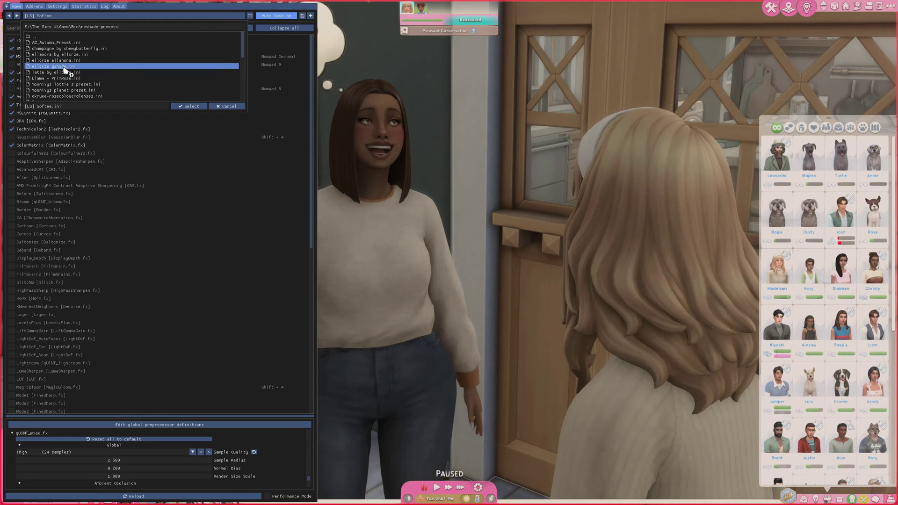
left_click(140, 73)
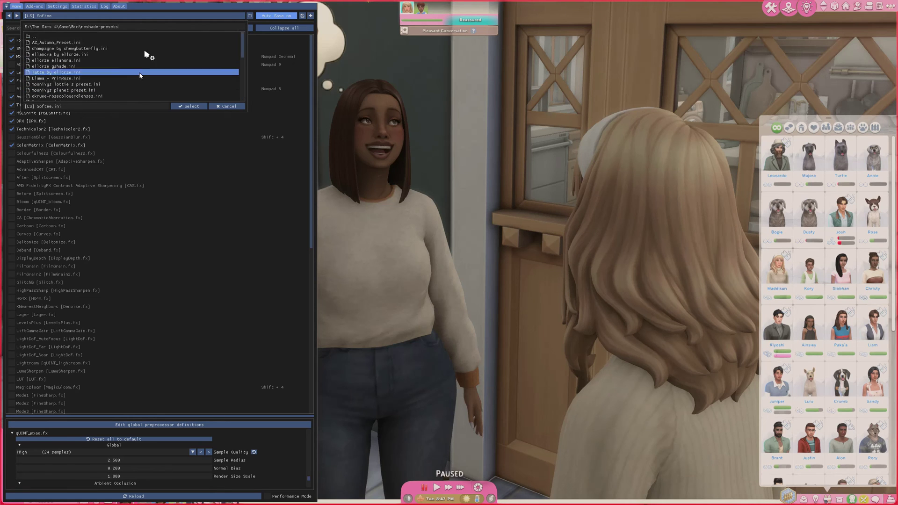
Reopen the preset browser, cancel it without choosing another preset and close the ReShade overlay
left_click(148, 17)
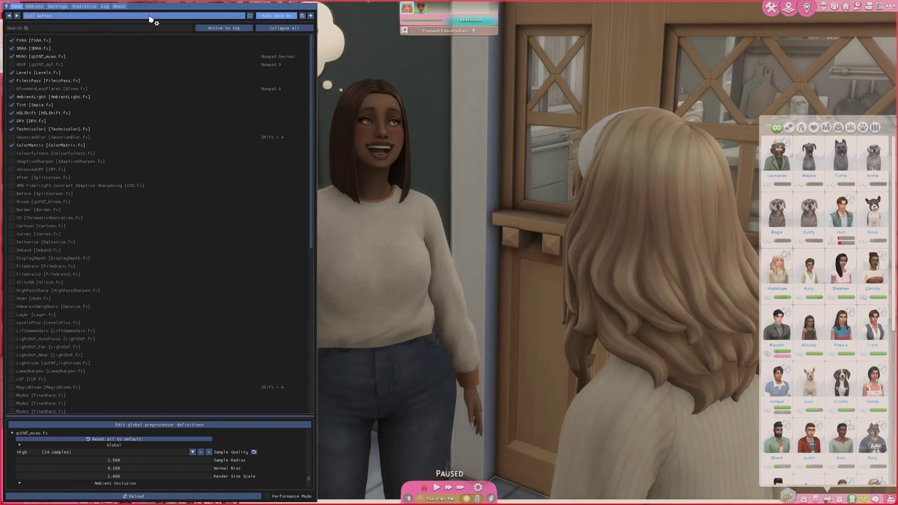
left_click(149, 17)
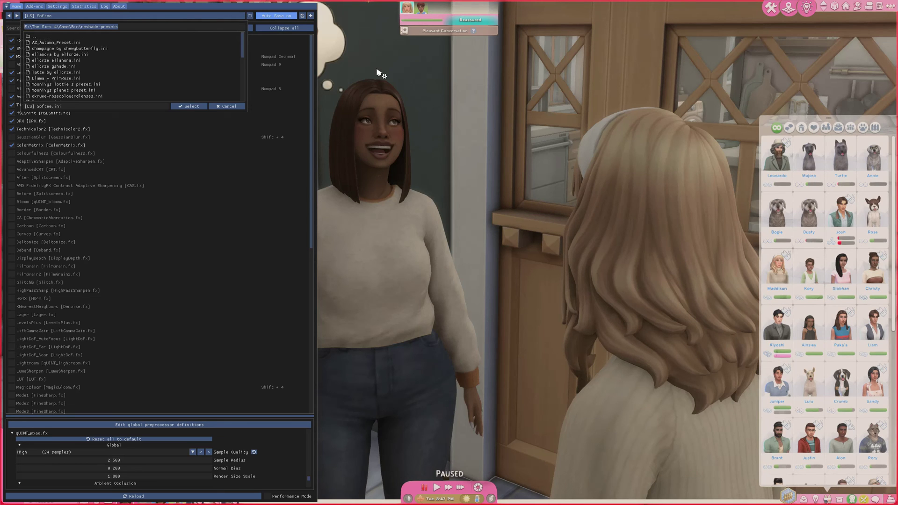
key("Escape")
key("Home")
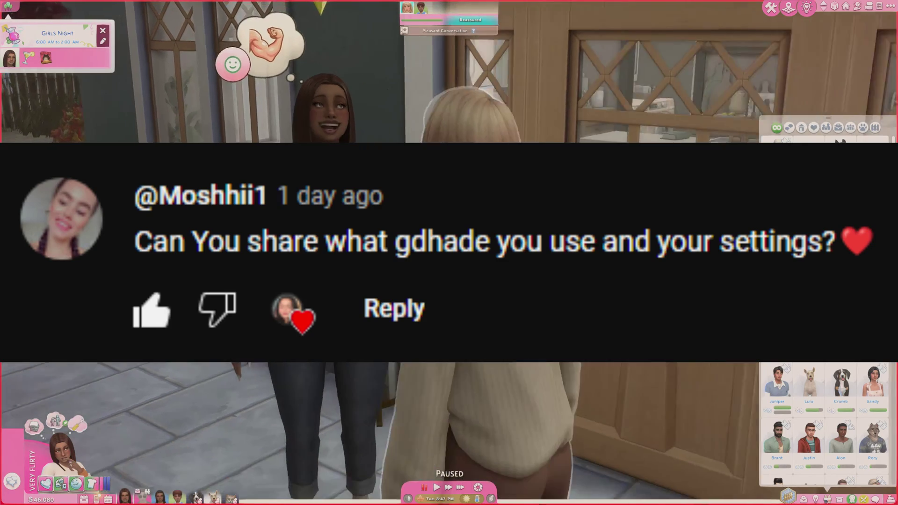
Examine how the [LS] Softee preset looks on the Sims, patio and kitchen from several distances and angles, with the game paused and running
scroll(449, 252, "down", 5)
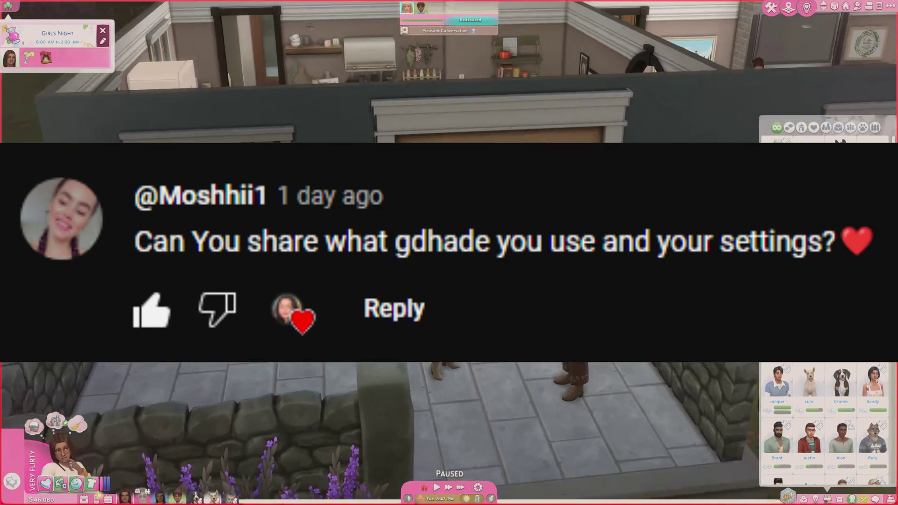
scroll(489, 284, "up", 5)
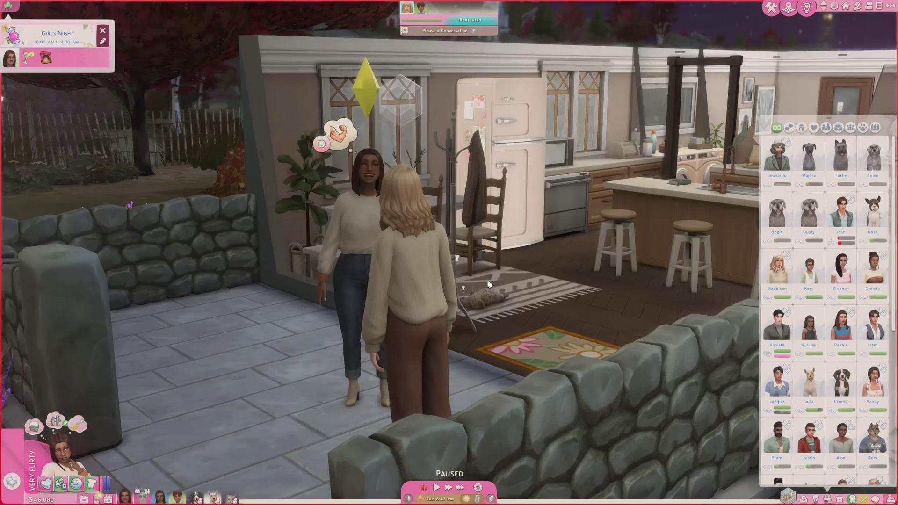
key("Home")
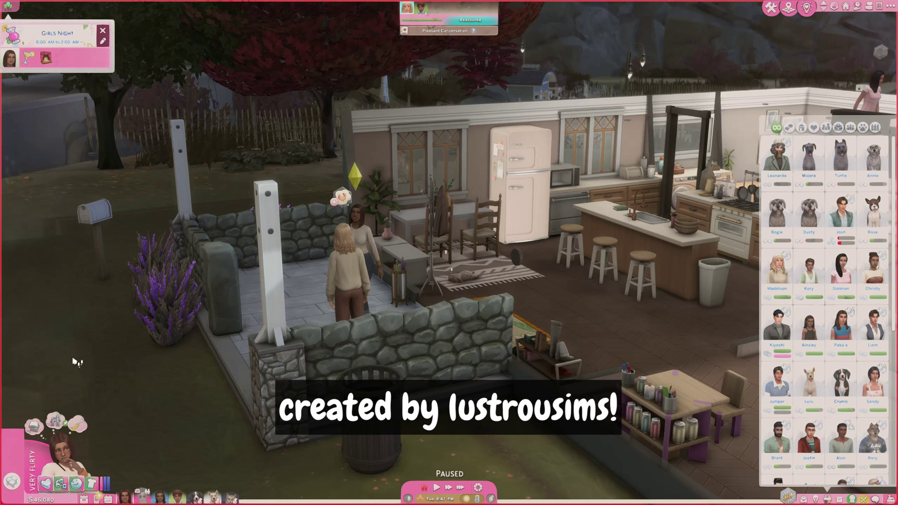
scroll(75, 362, "up", 5)
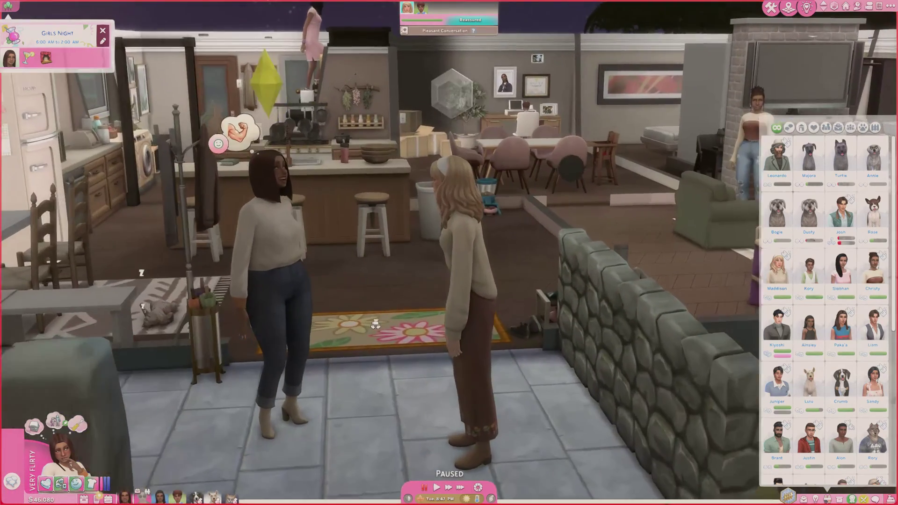
scroll(375, 323, "down", 4)
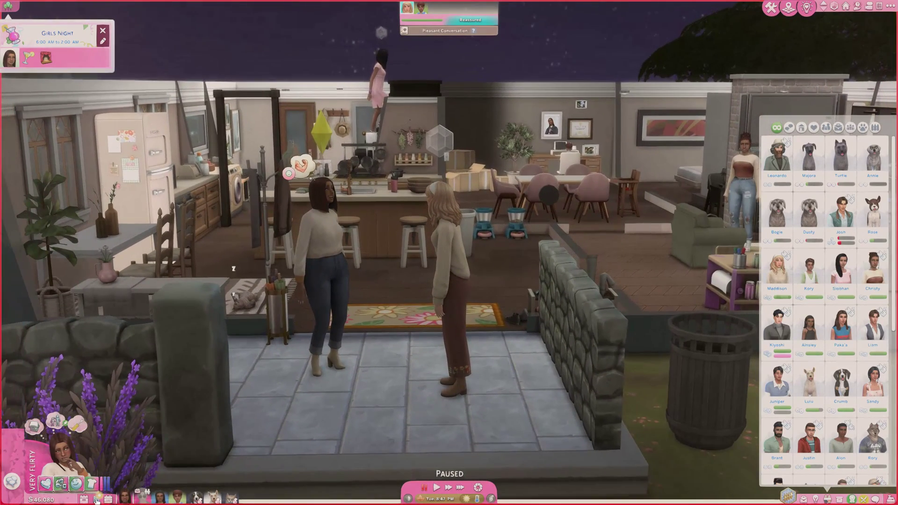
left_click(96, 500)
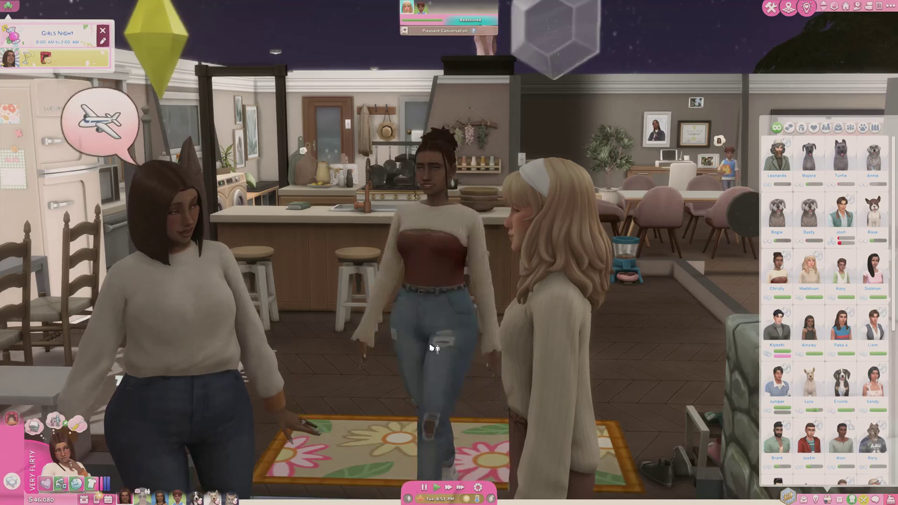
scroll(432, 408, "down", 5)
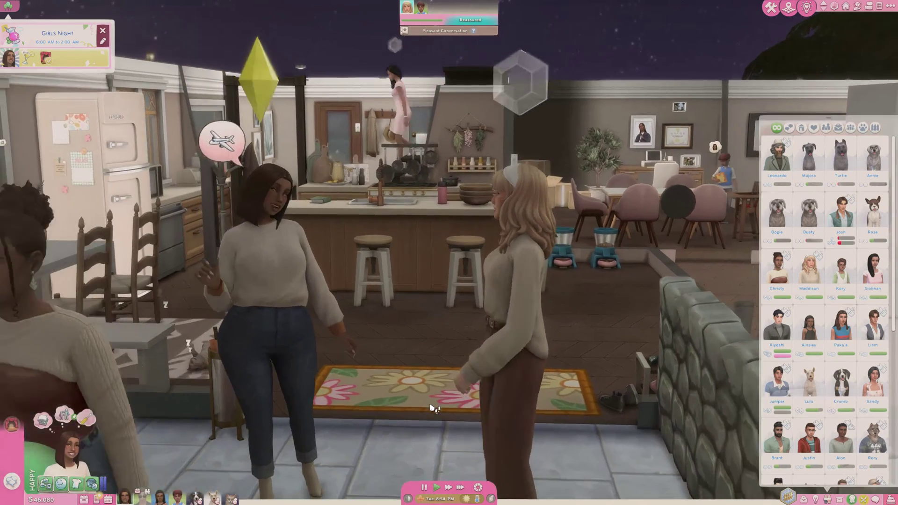
scroll(434, 408, "down", 3)
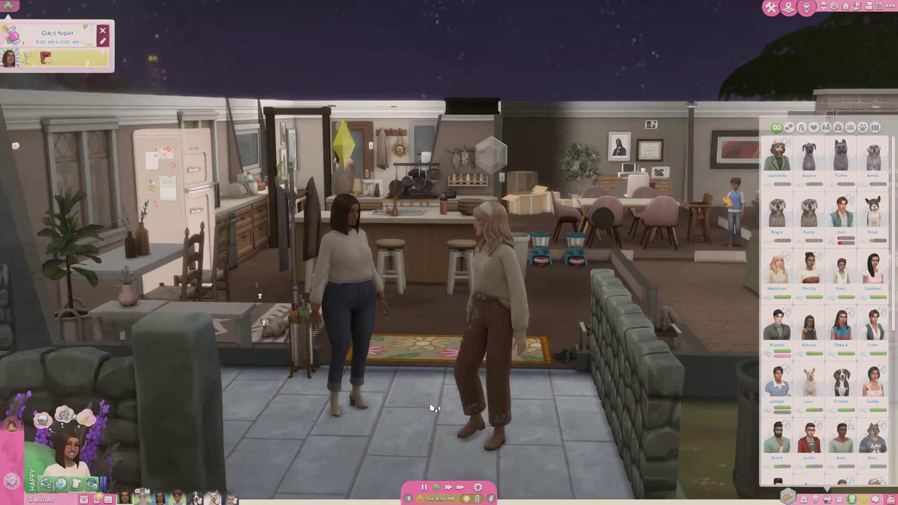
key("e")
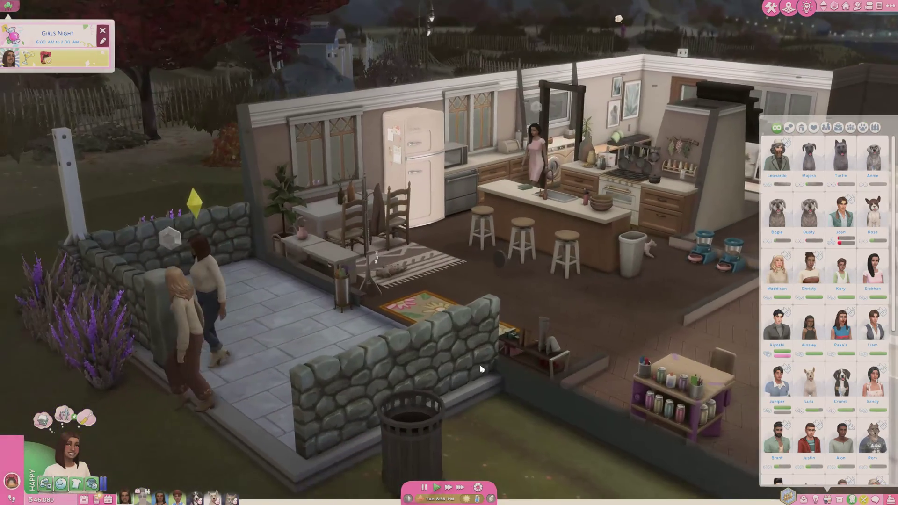
scroll(482, 370, "up", 5)
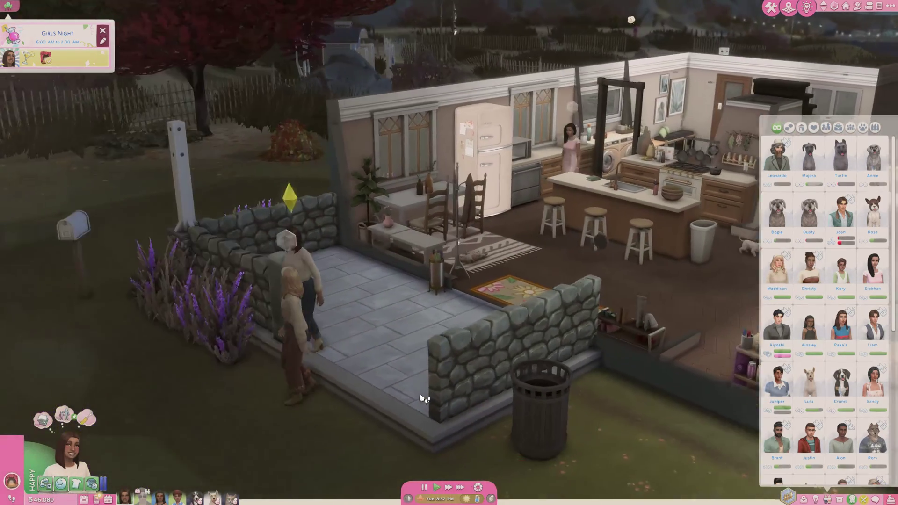
key("q")
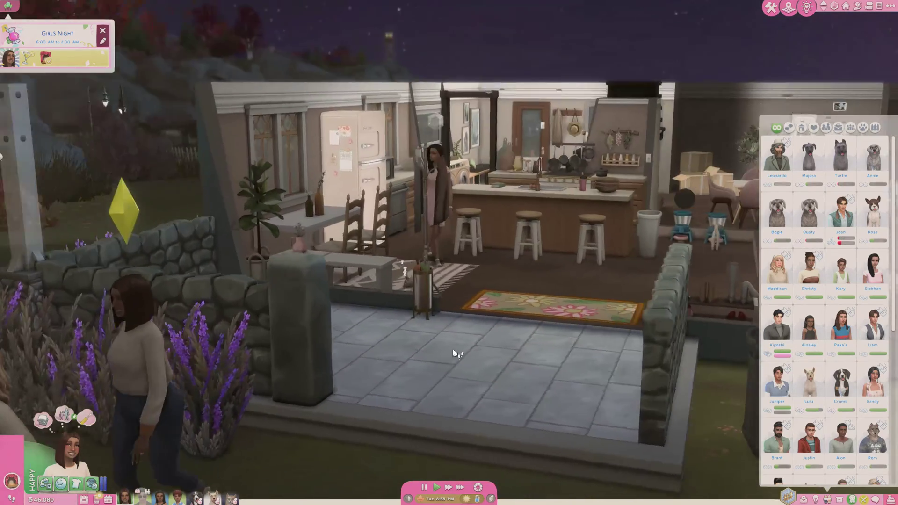
scroll(445, 411, "down", 5)
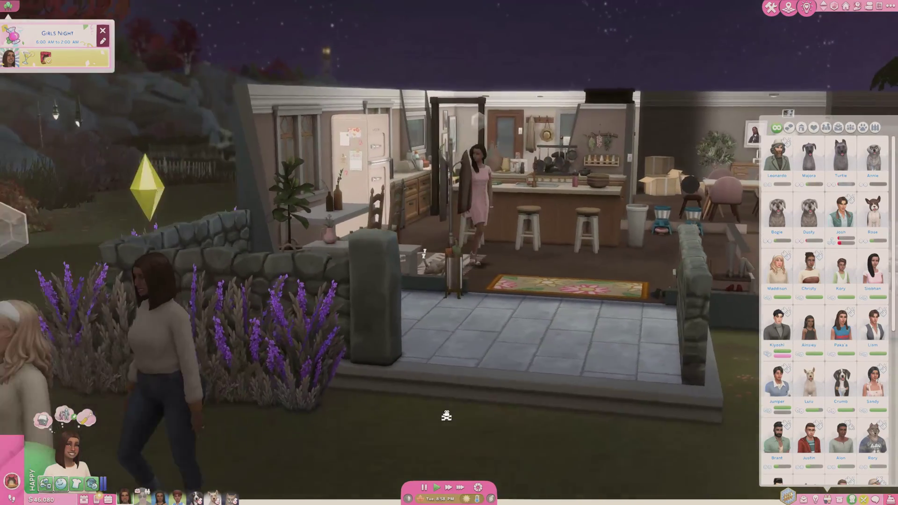
Pause the game and examine the preset's night-time look on the Sims in the front yard, close up and from farther away
key("p")
scroll(486, 407, "up", 5)
key("q")
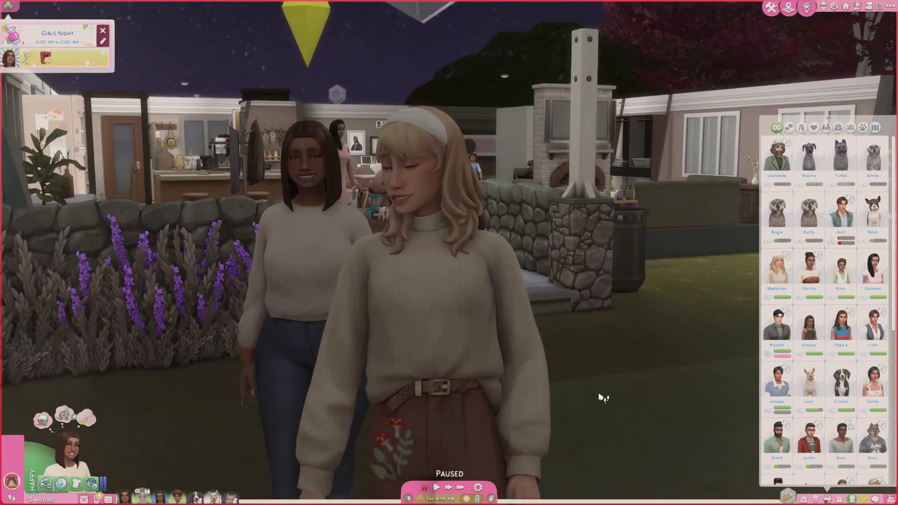
scroll(595, 400, "down", 1)
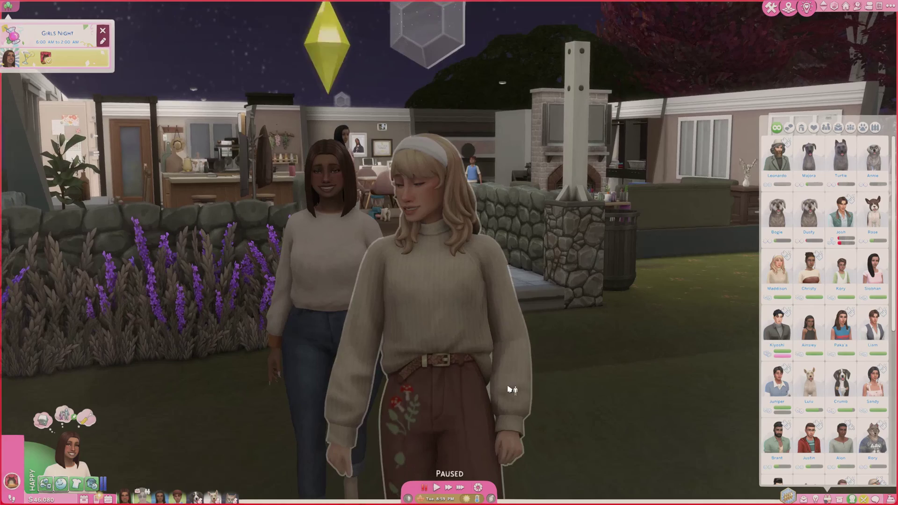
scroll(519, 389, "down", 4)
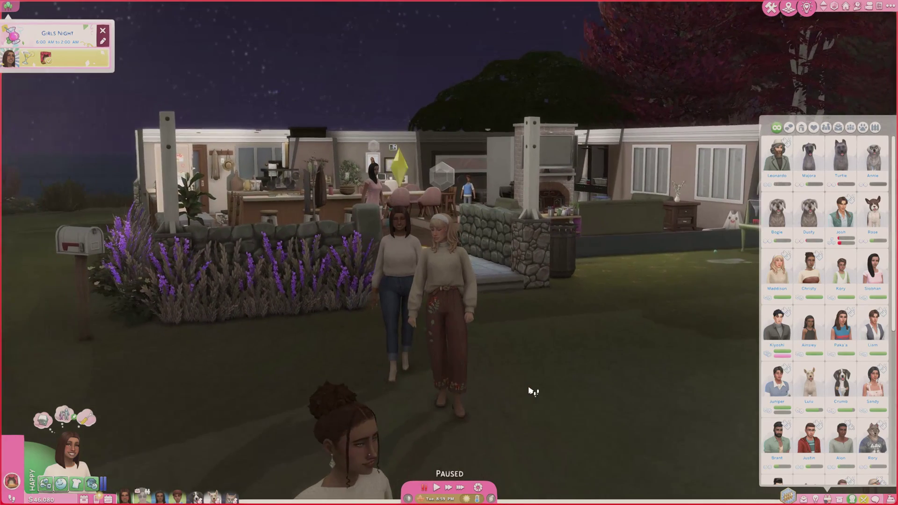
key("q")
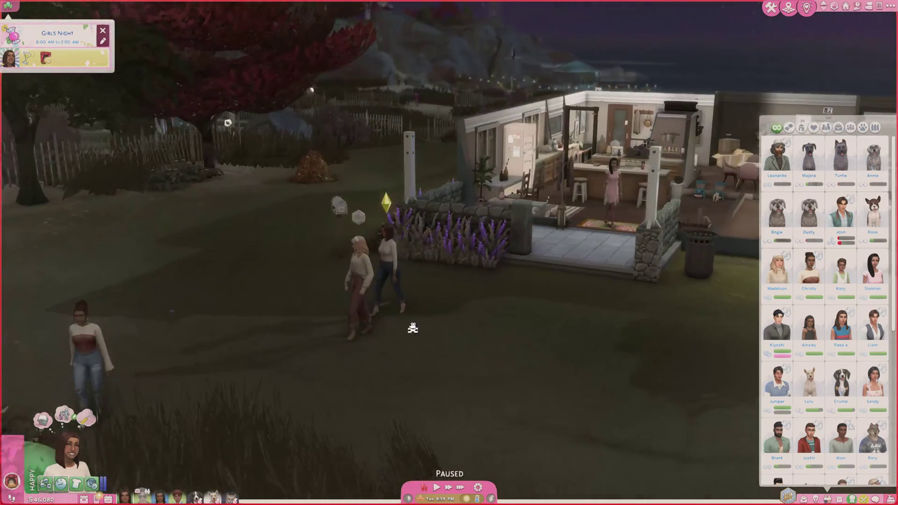
key("d")
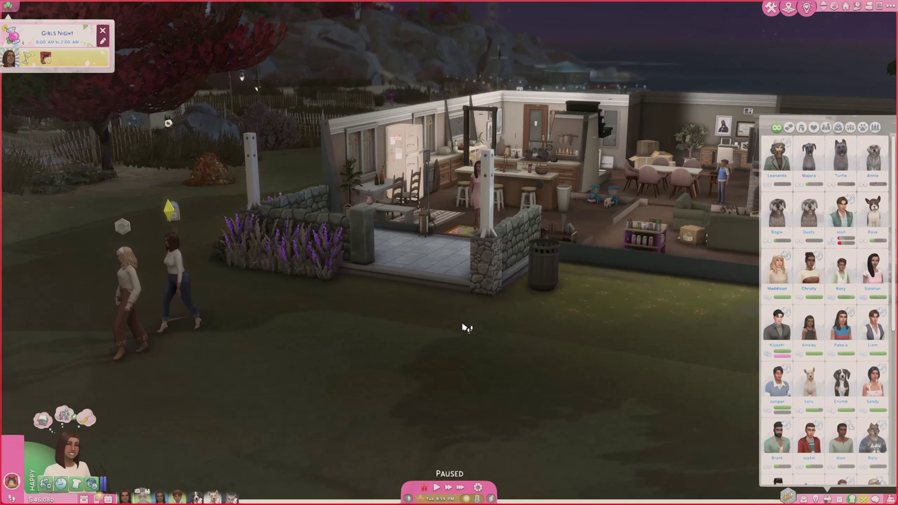
key("a")
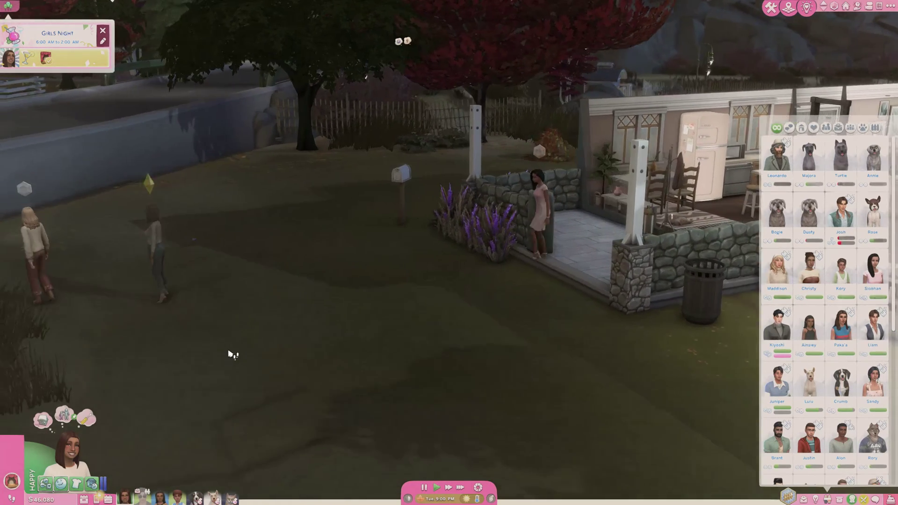
left_click(414, 369)
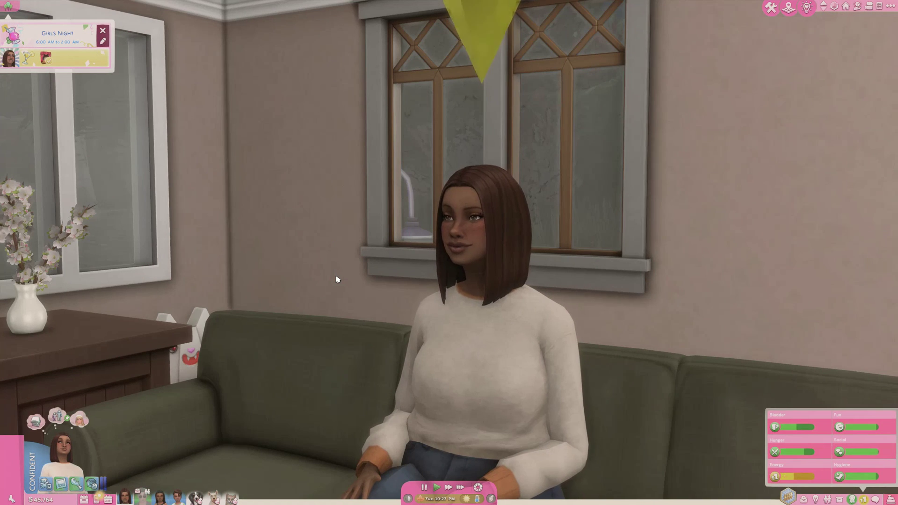
Examine the preset's indoor look up close on the Sim seated on the green sofa and the Sim standing behind it
key("d")
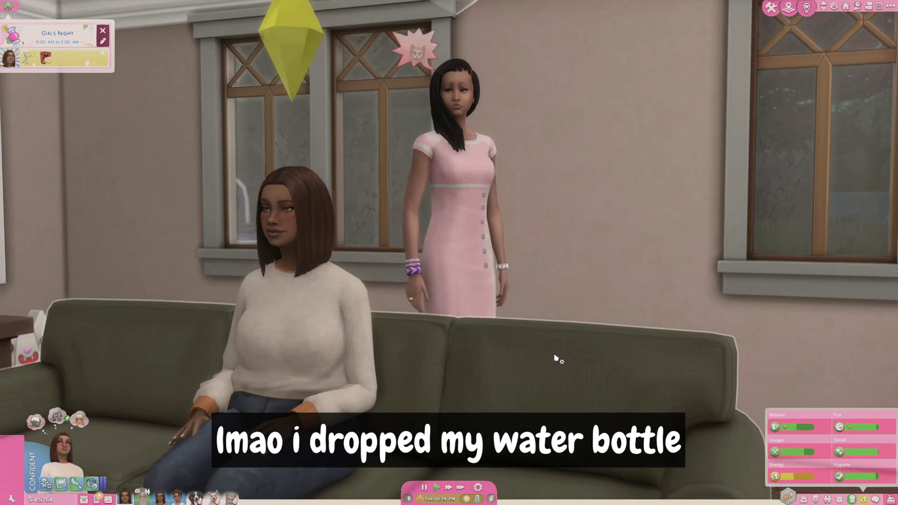
key("d")
scroll(472, 328, "up", 2)
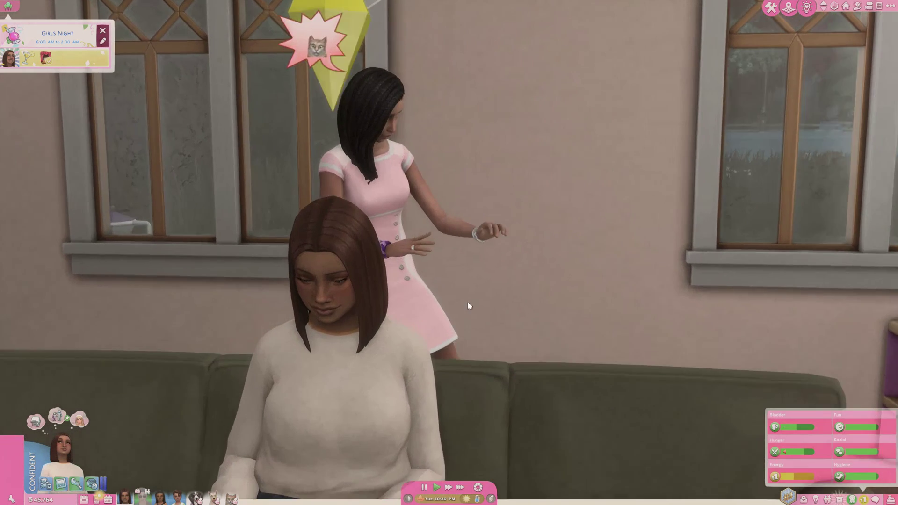